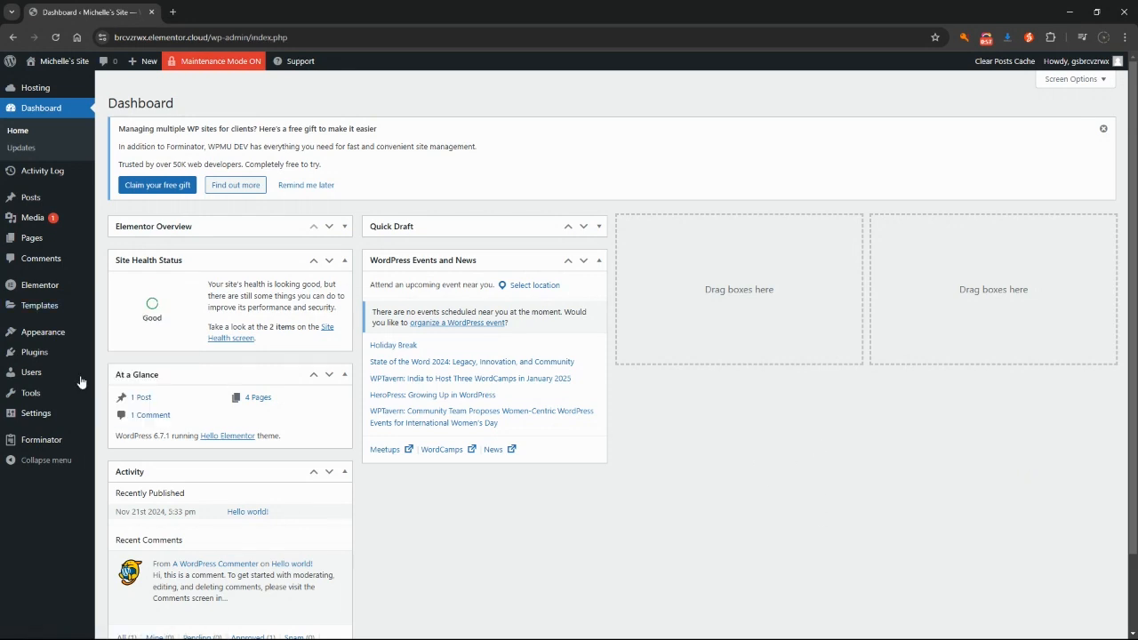
Search Add New Plugin for 'smtp' and review the 558 results led by WP Mail SMTP
{"action": "mouse_move", "coordinate": [46, 356]}
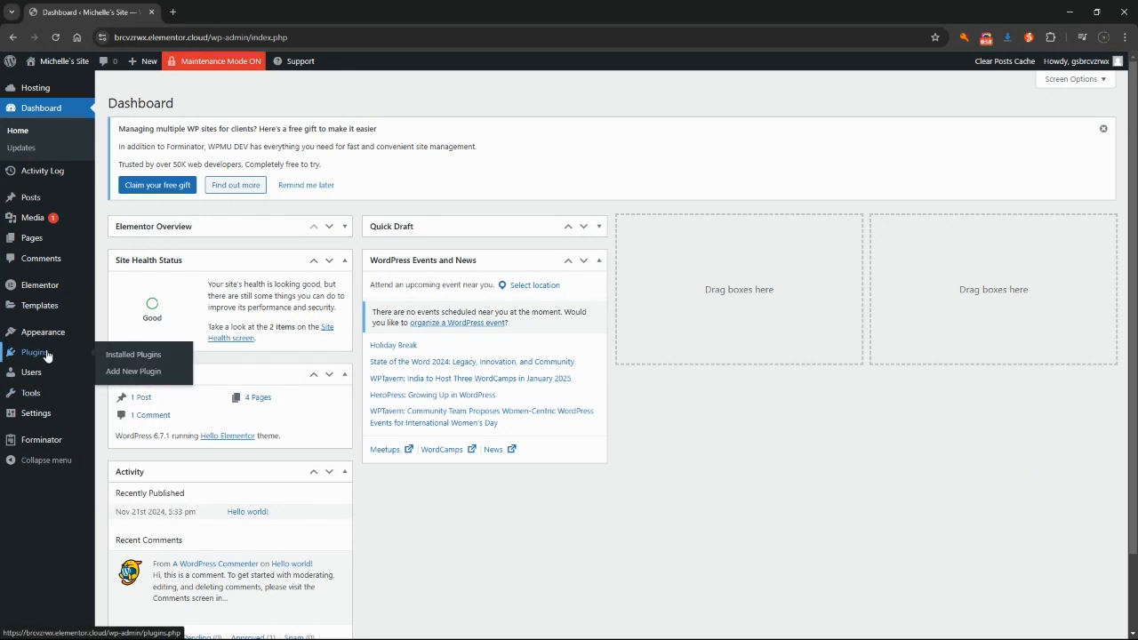
{"action": "left_click", "coordinate": [136, 369]}
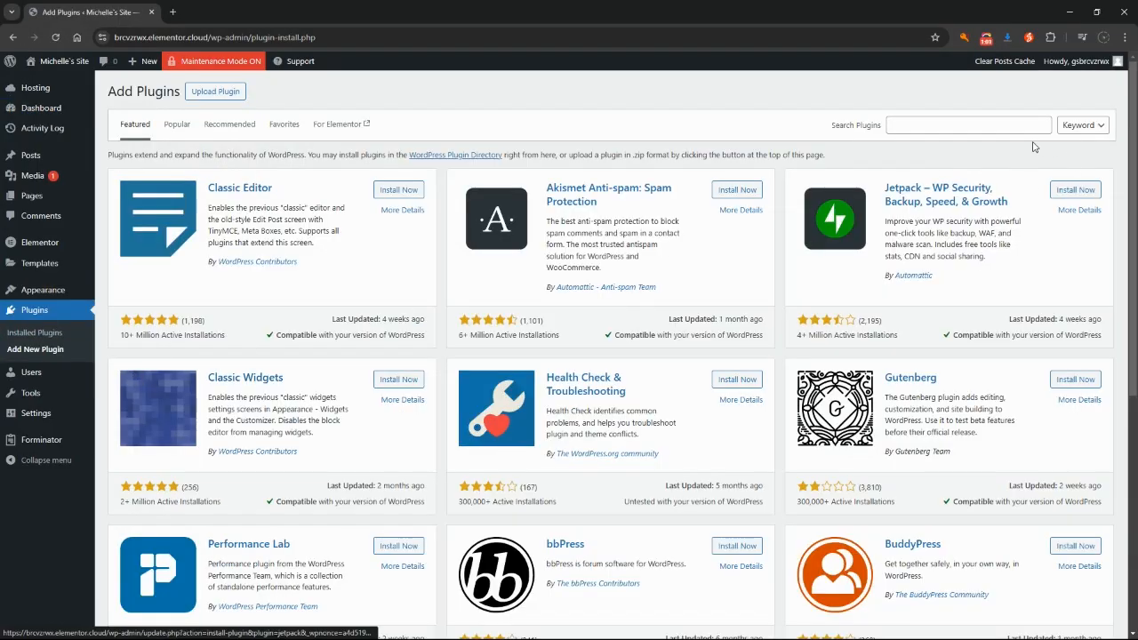
{"action": "left_click", "coordinate": [974, 124]}
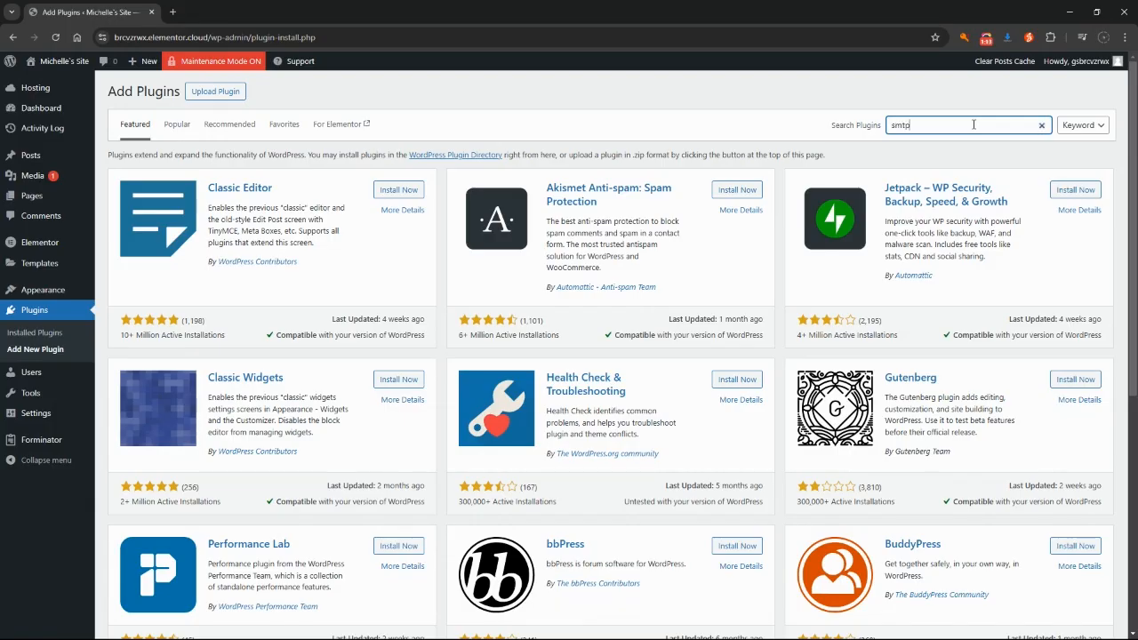
{"action": "key", "text": "Return"}
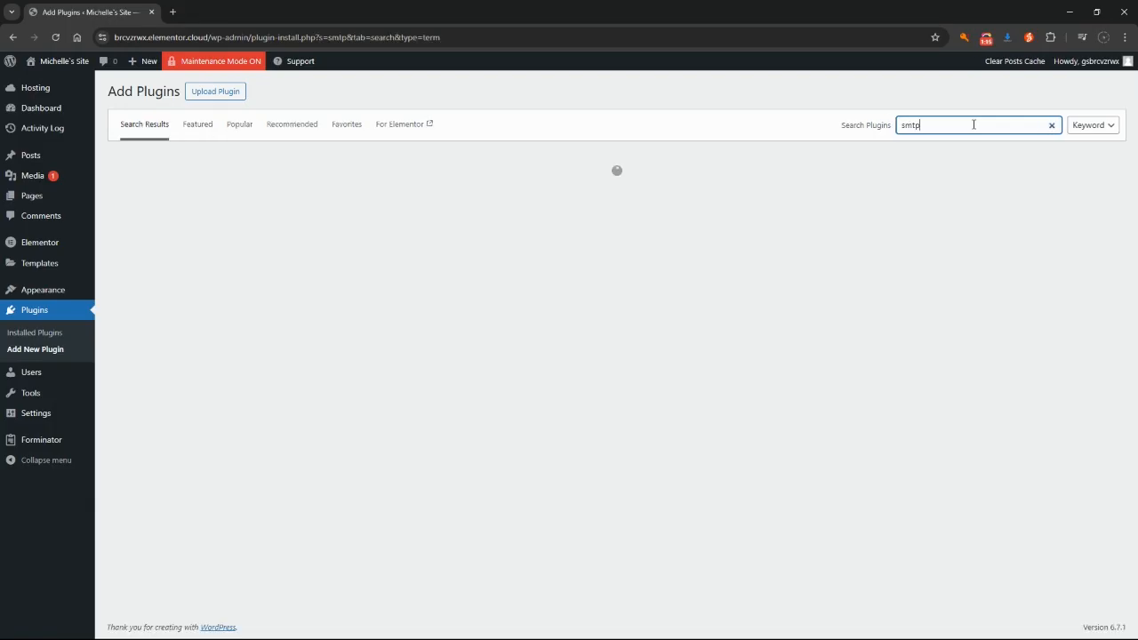
{"action": "scroll", "coordinate": [787, 444], "scroll_direction": "down", "scroll_amount": 3}
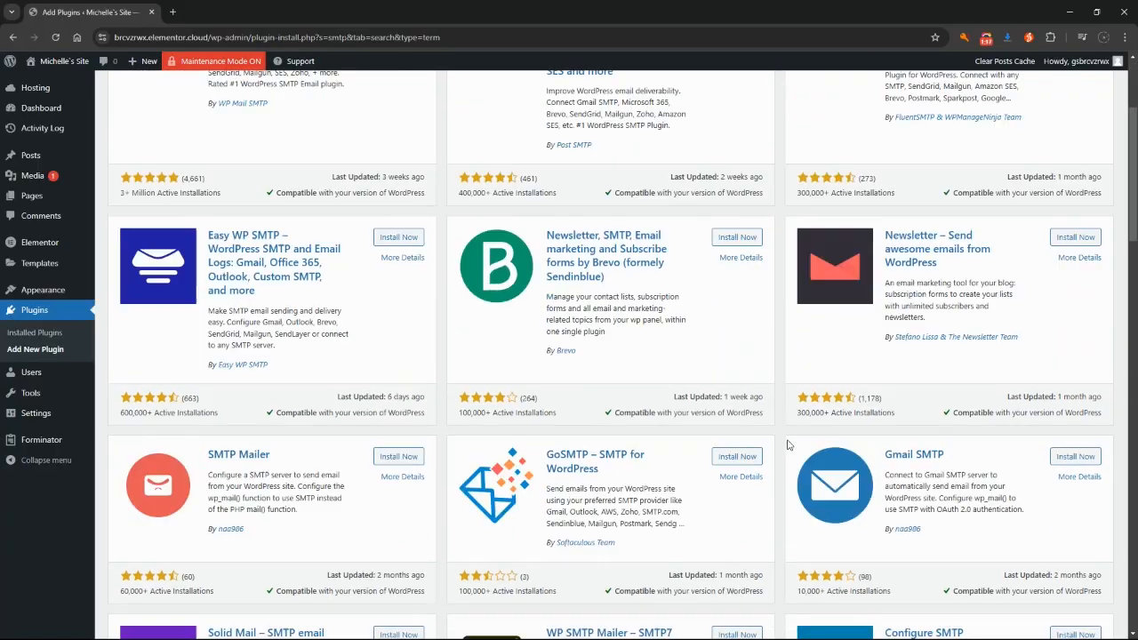
{"action": "scroll", "coordinate": [787, 444], "scroll_direction": "down", "scroll_amount": 2}
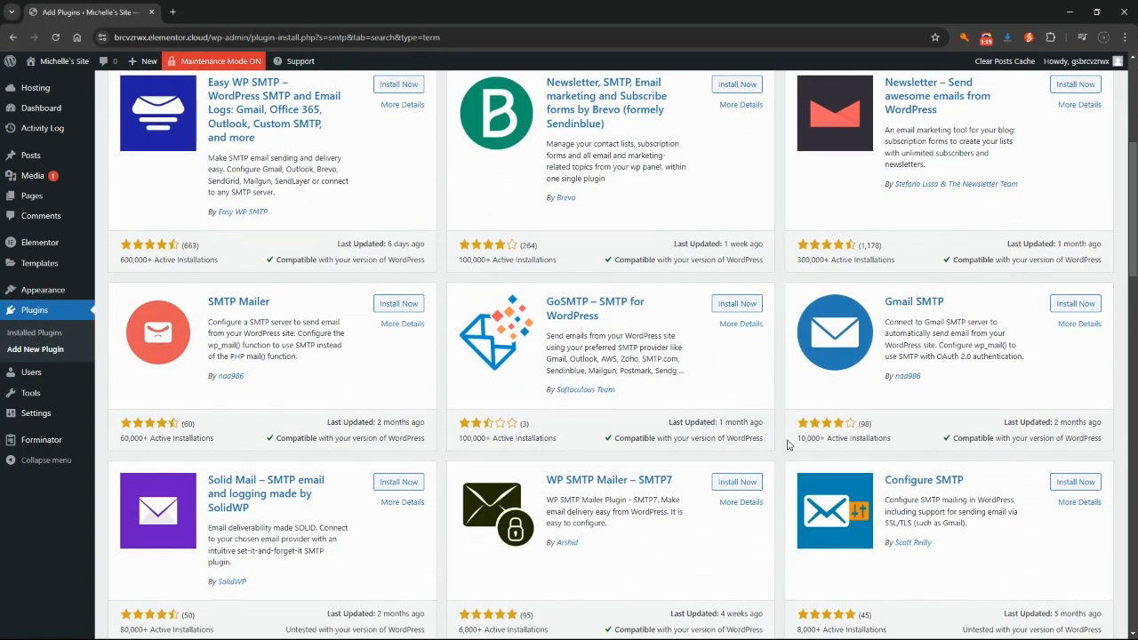
{"action": "scroll", "coordinate": [787, 445], "scroll_direction": "up", "scroll_amount": 5}
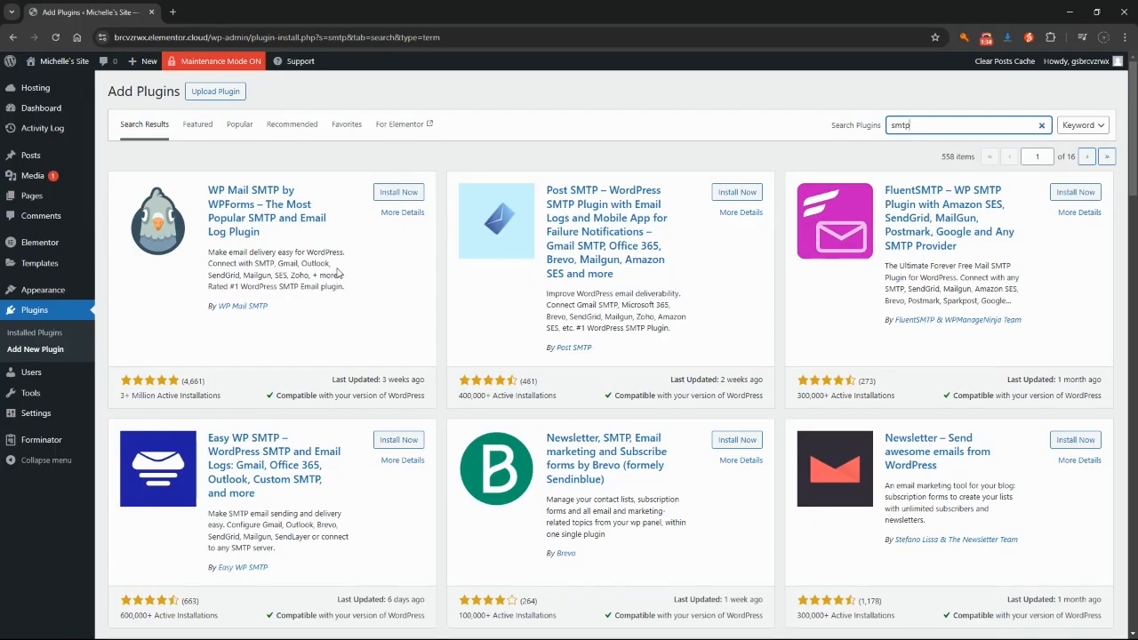
Install WP Mail SMTP by WPForms from its search-result card, then activate it
{"action": "left_click", "coordinate": [397, 193]}
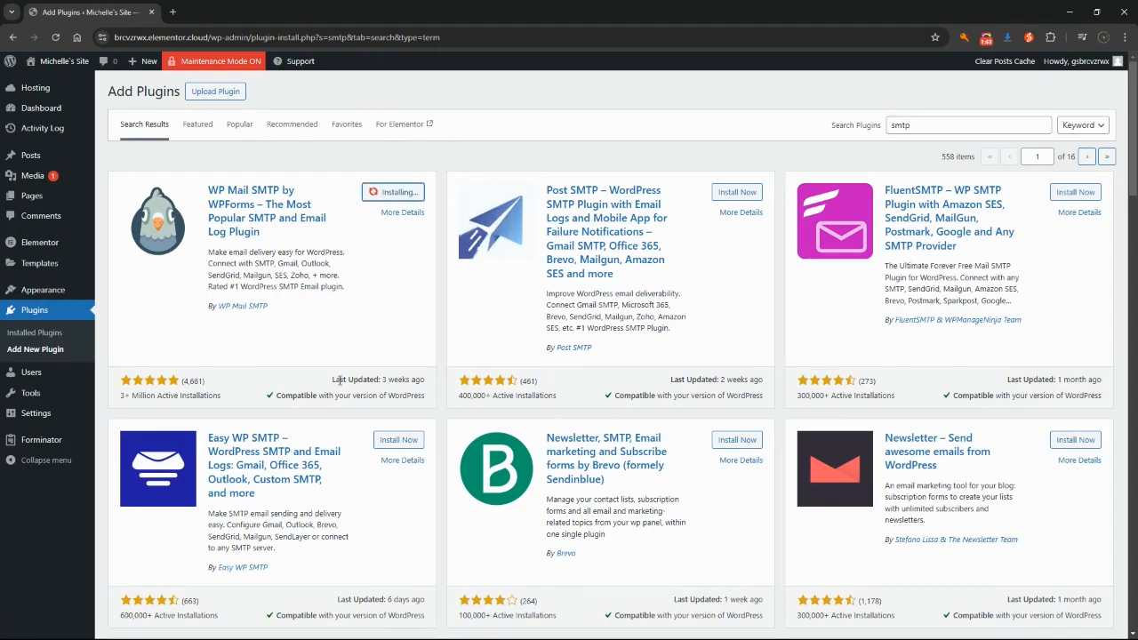
{"action": "left_click_drag", "start_coordinate": [269, 396], "coordinate": [426, 399]}
{"action": "left_click", "coordinate": [426, 396]}
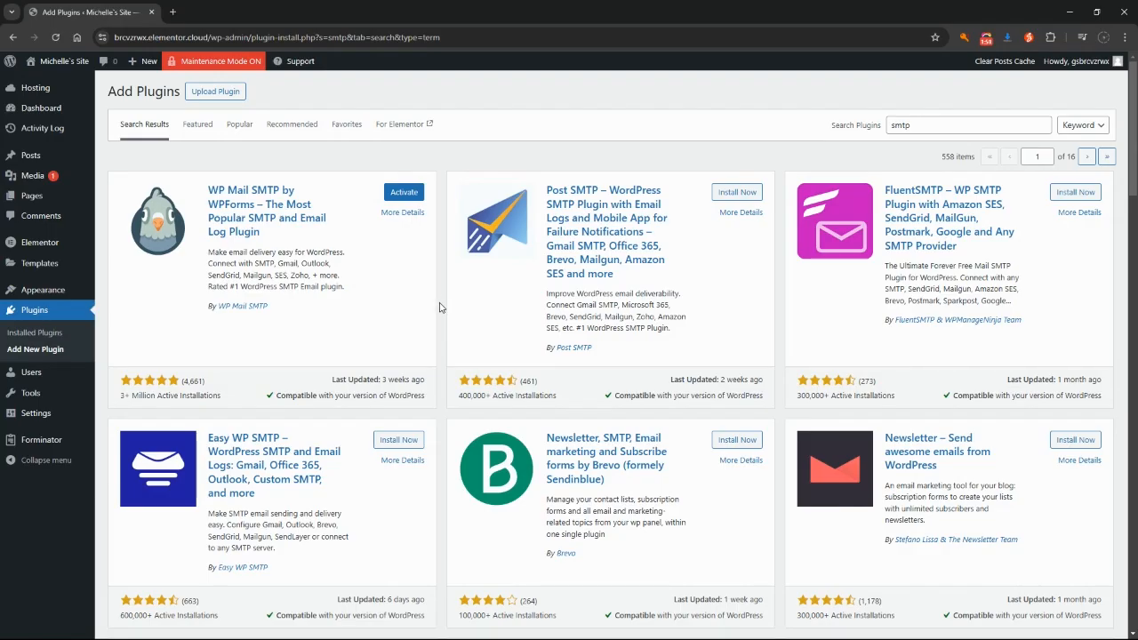
{"action": "left_click_drag", "start_coordinate": [118, 398], "coordinate": [222, 399]}
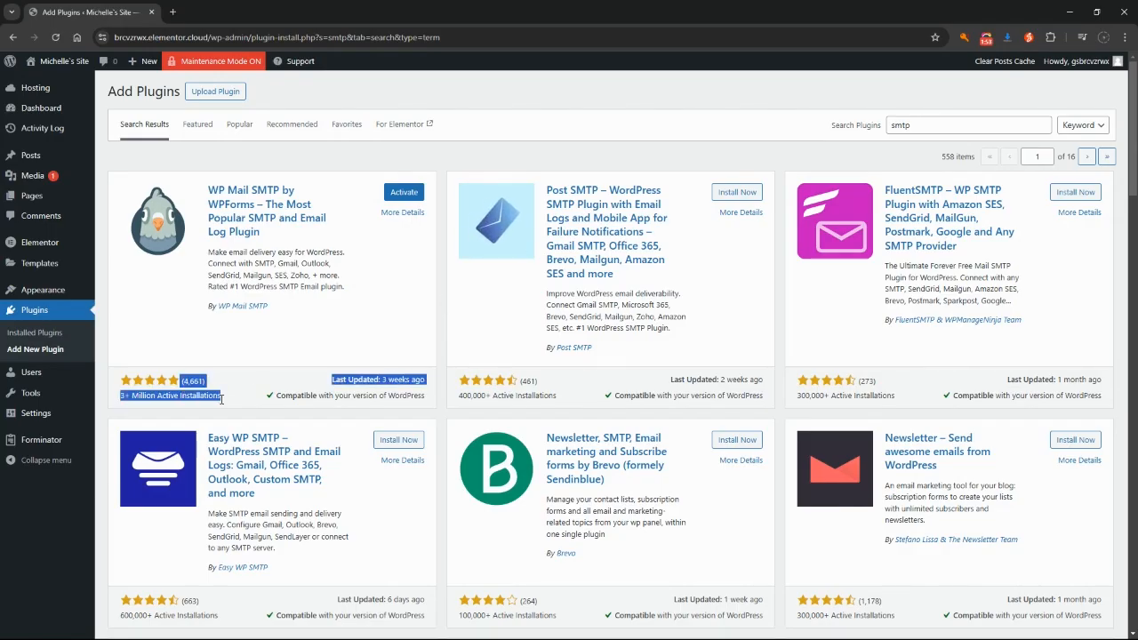
{"action": "left_click", "coordinate": [223, 400]}
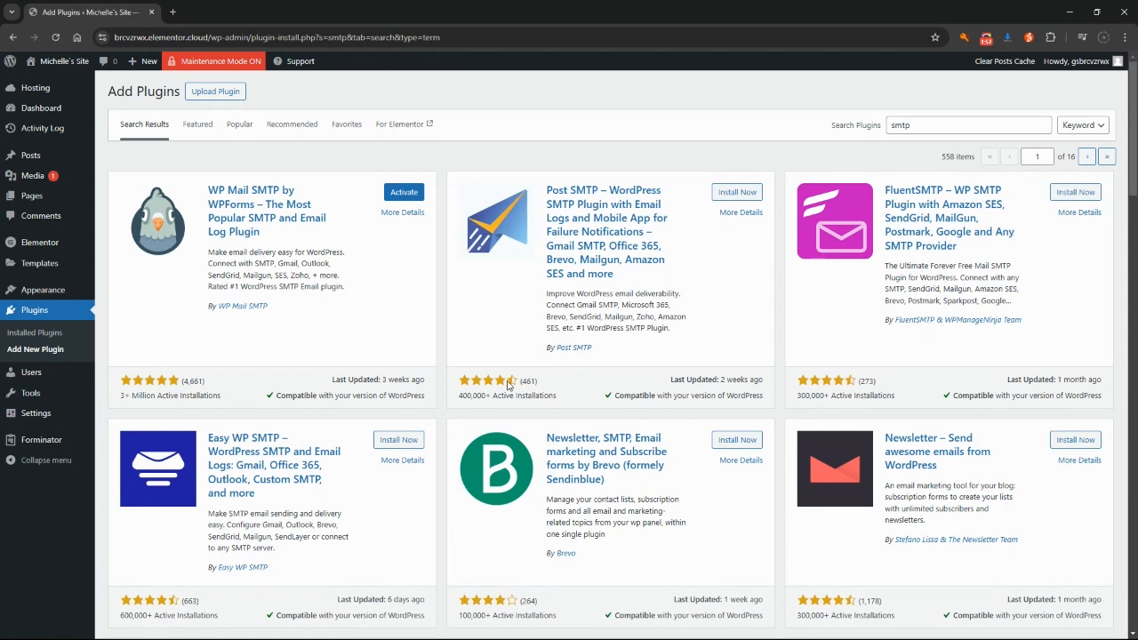
{"action": "left_click", "coordinate": [406, 194]}
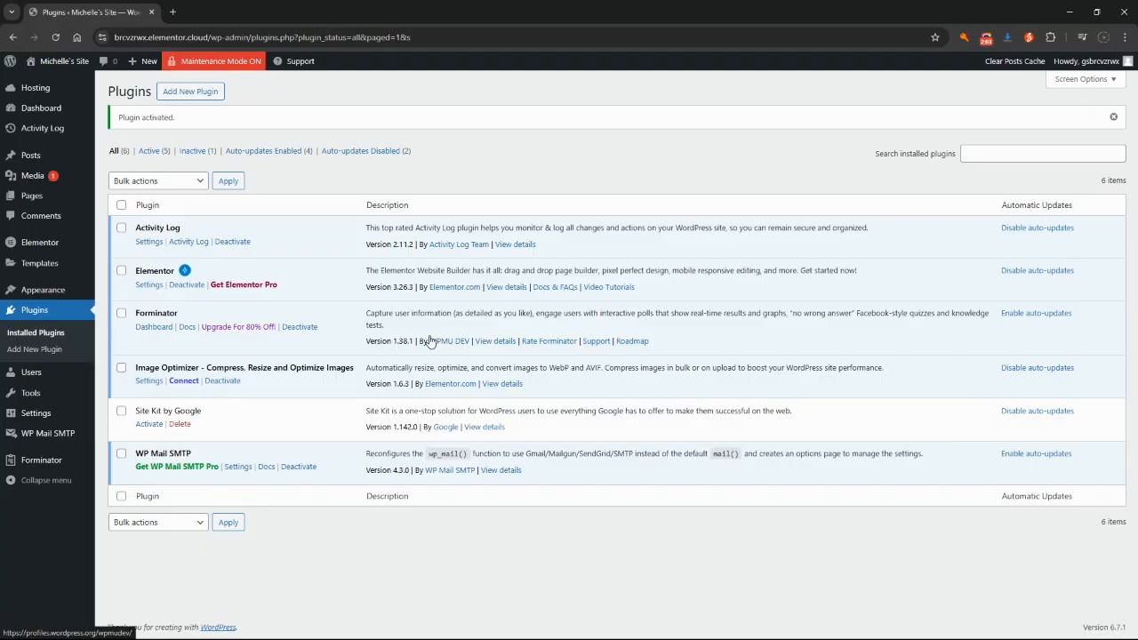
Launch the WP Mail SMTP setup wizard and skip importing from other SMTP plugins
{"action": "mouse_move", "coordinate": [34, 443]}
{"action": "left_click", "coordinate": [33, 443]}
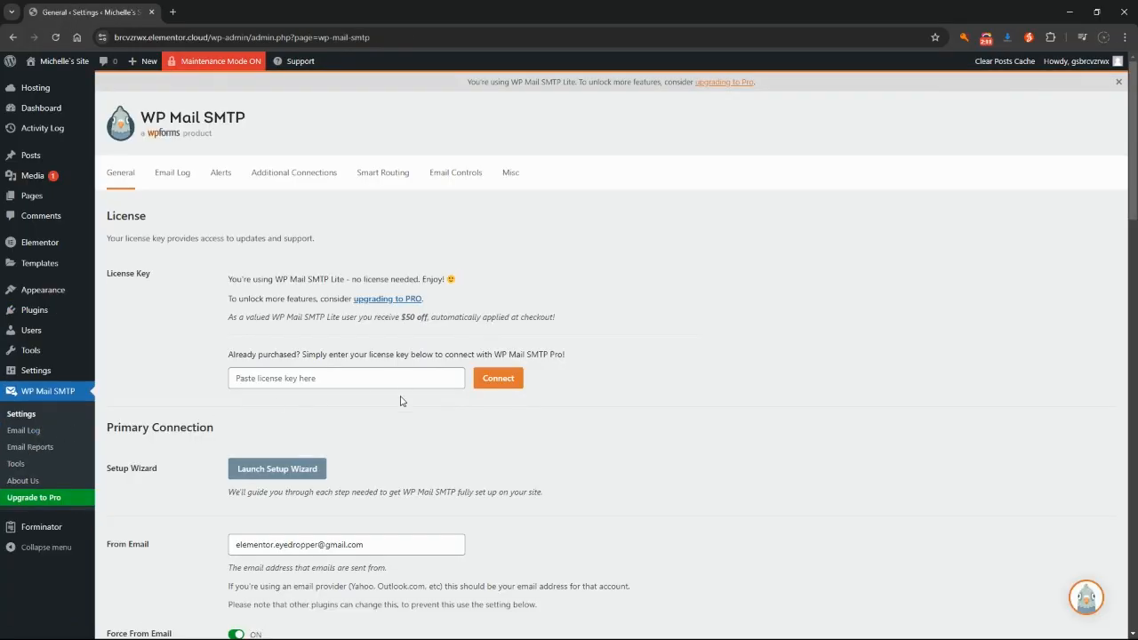
{"action": "scroll", "coordinate": [661, 404], "scroll_direction": "down", "scroll_amount": 1}
{"action": "scroll", "coordinate": [182, 444], "scroll_direction": "up", "scroll_amount": 1}
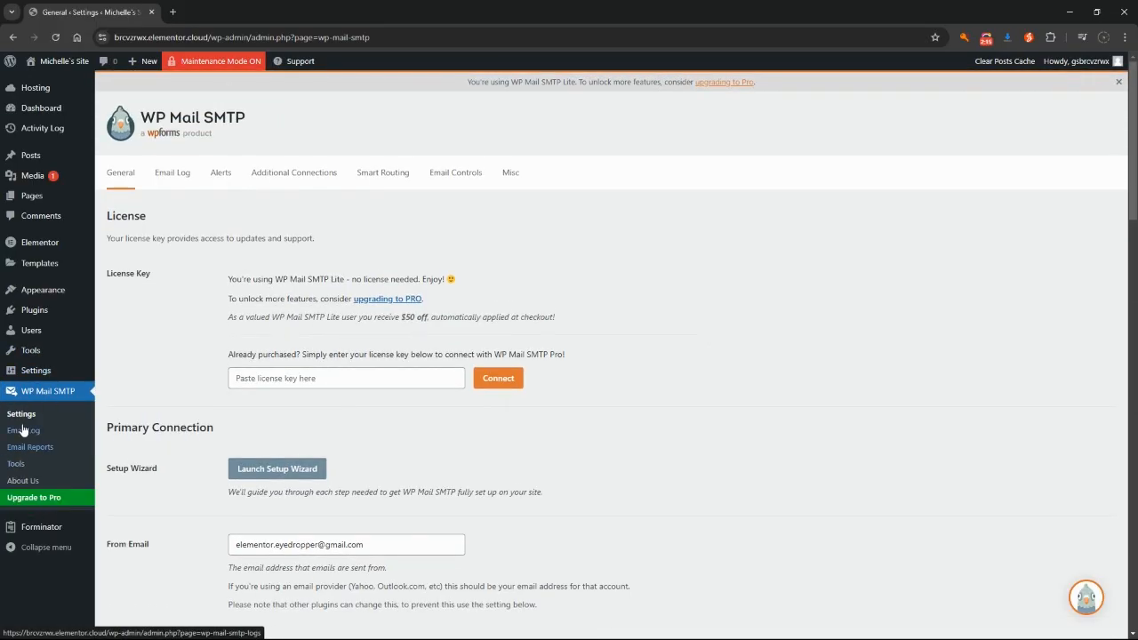
{"action": "left_click", "coordinate": [272, 477]}
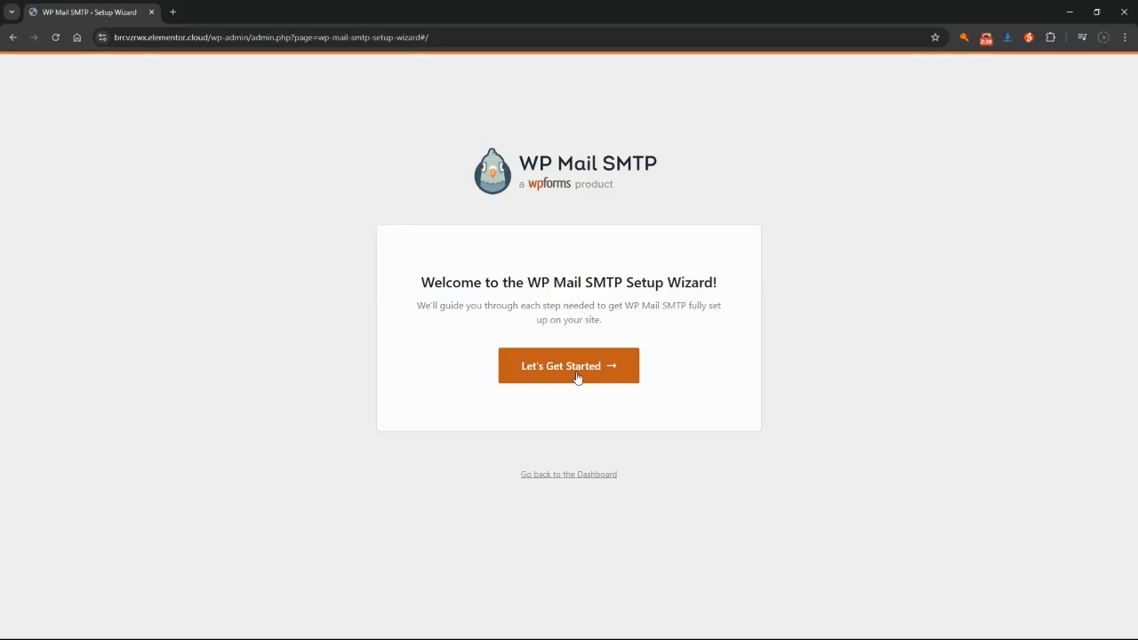
{"action": "left_click", "coordinate": [576, 377]}
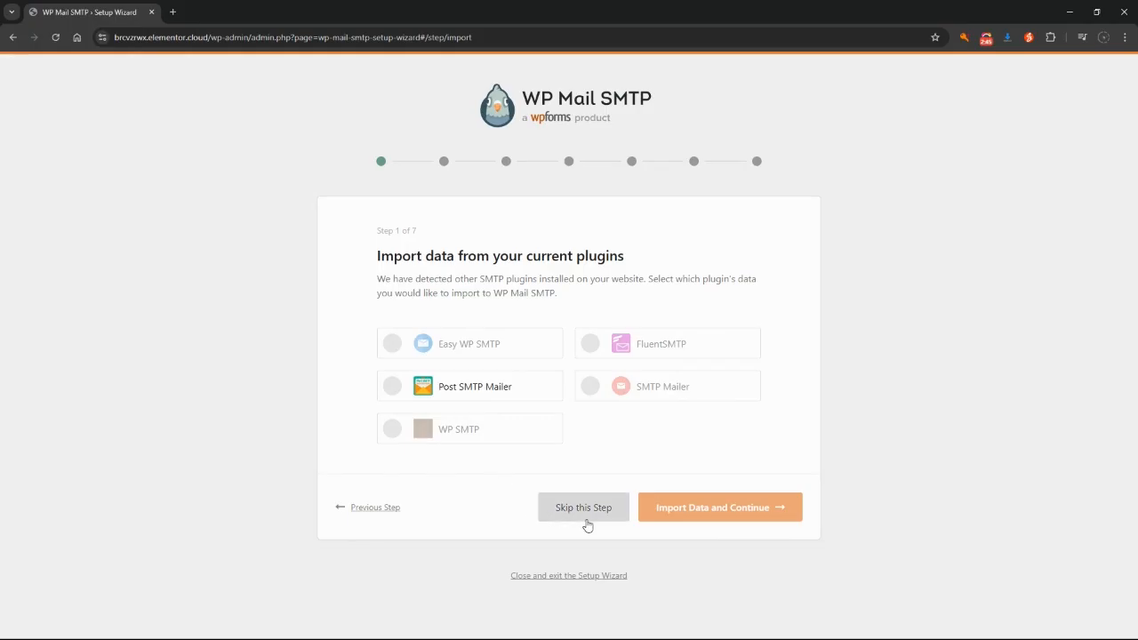
{"action": "left_click", "coordinate": [587, 525]}
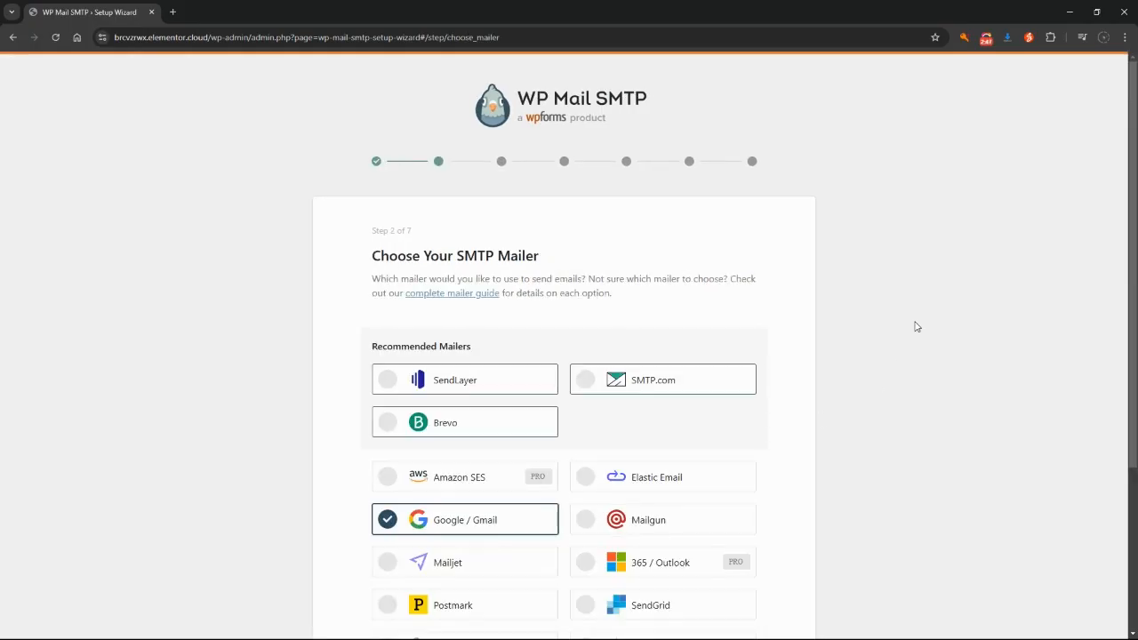
Choose Google / Gmail as the mailer and save the choice
{"action": "scroll", "coordinate": [917, 327], "scroll_direction": "down", "scroll_amount": 2}
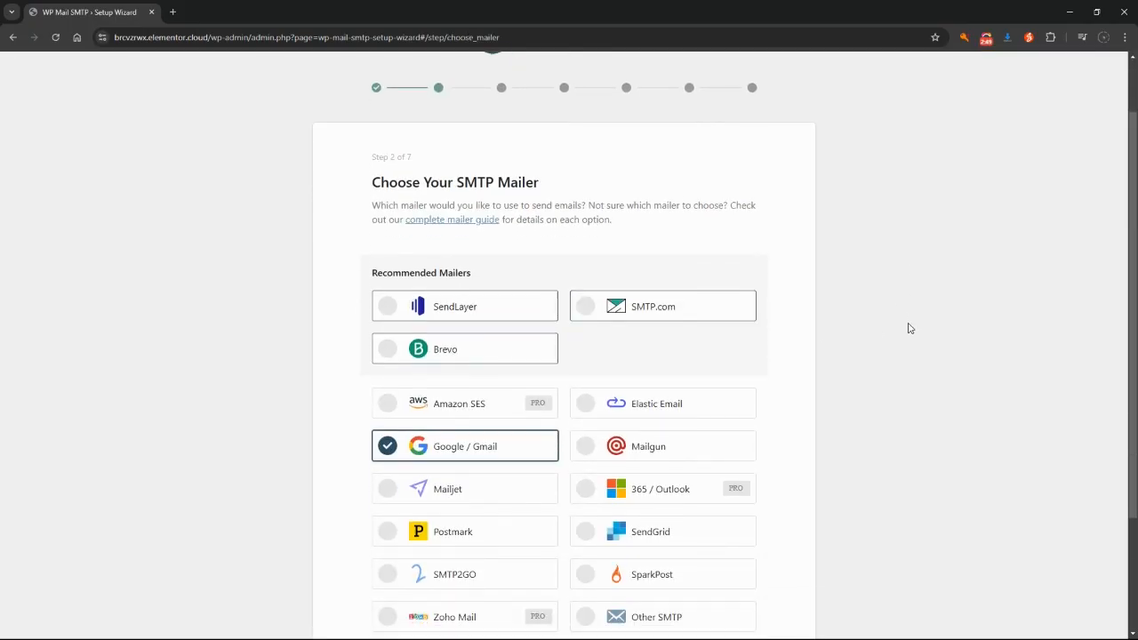
{"action": "scroll", "coordinate": [800, 328], "scroll_direction": "up", "scroll_amount": 2}
{"action": "scroll", "coordinate": [417, 355], "scroll_direction": "down", "scroll_amount": 1}
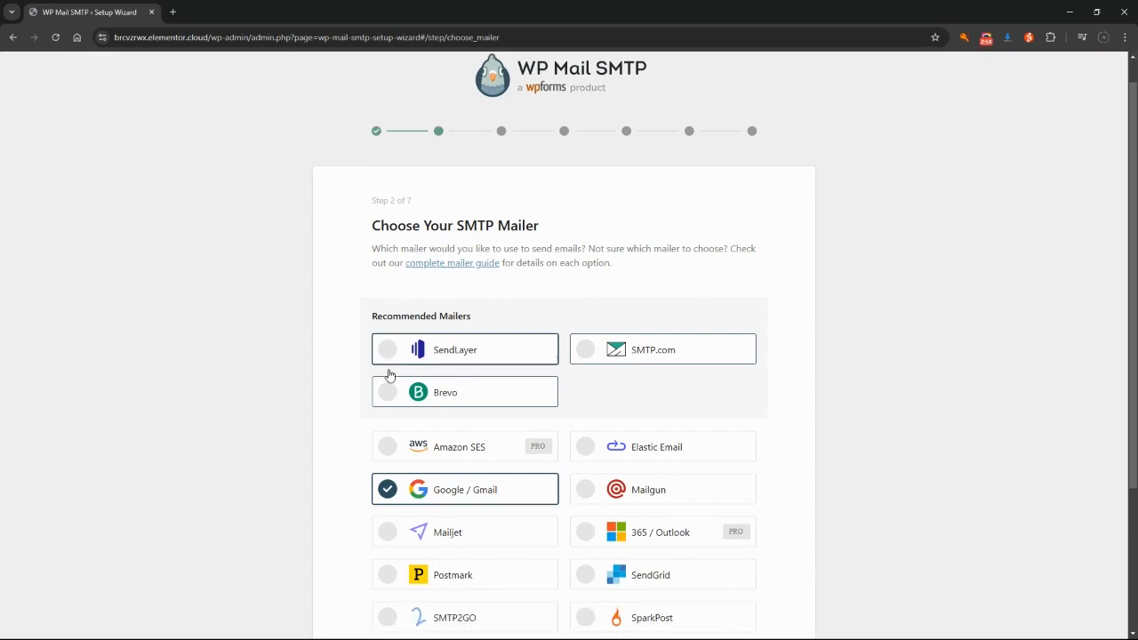
{"action": "scroll", "coordinate": [386, 360], "scroll_direction": "down", "scroll_amount": 1}
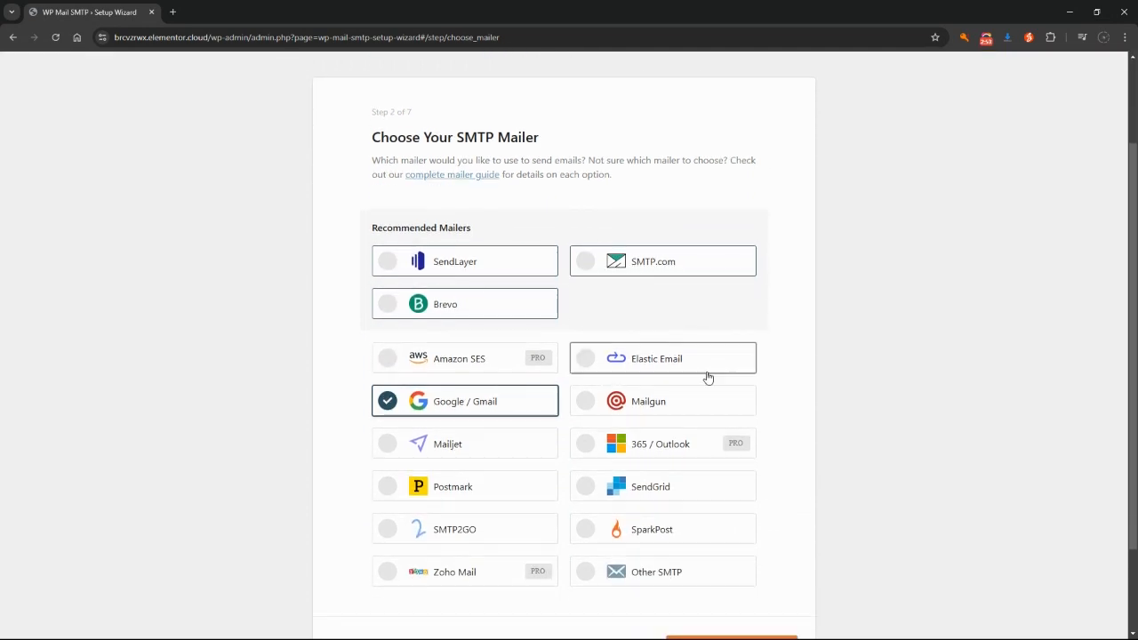
{"action": "scroll", "coordinate": [623, 427], "scroll_direction": "down", "scroll_amount": 2}
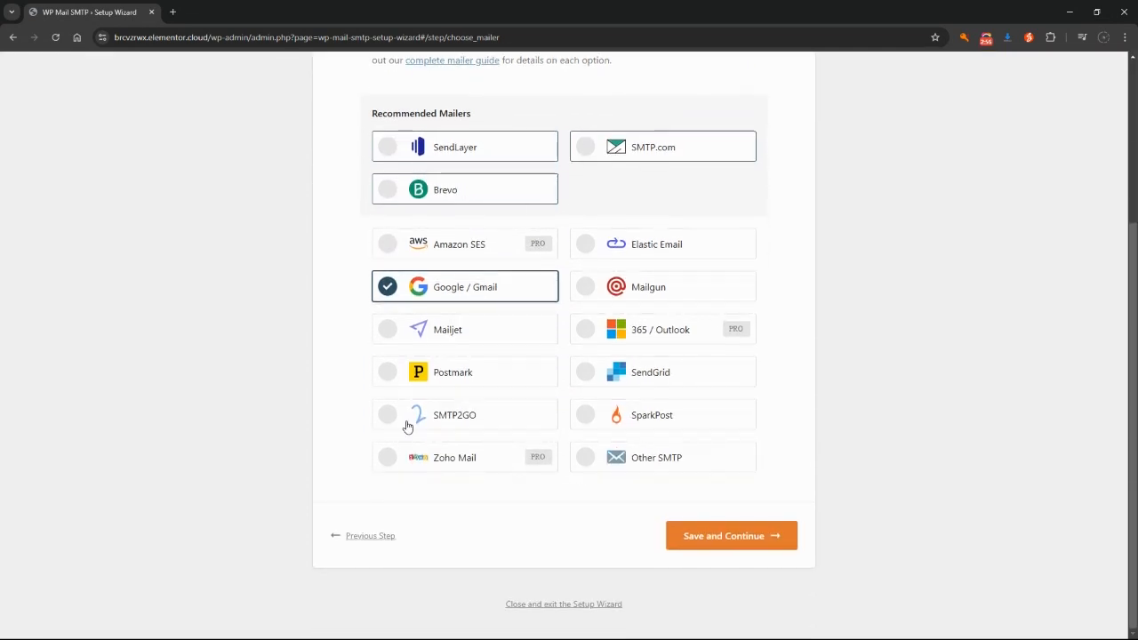
{"action": "scroll", "coordinate": [832, 331], "scroll_direction": "up", "scroll_amount": 1}
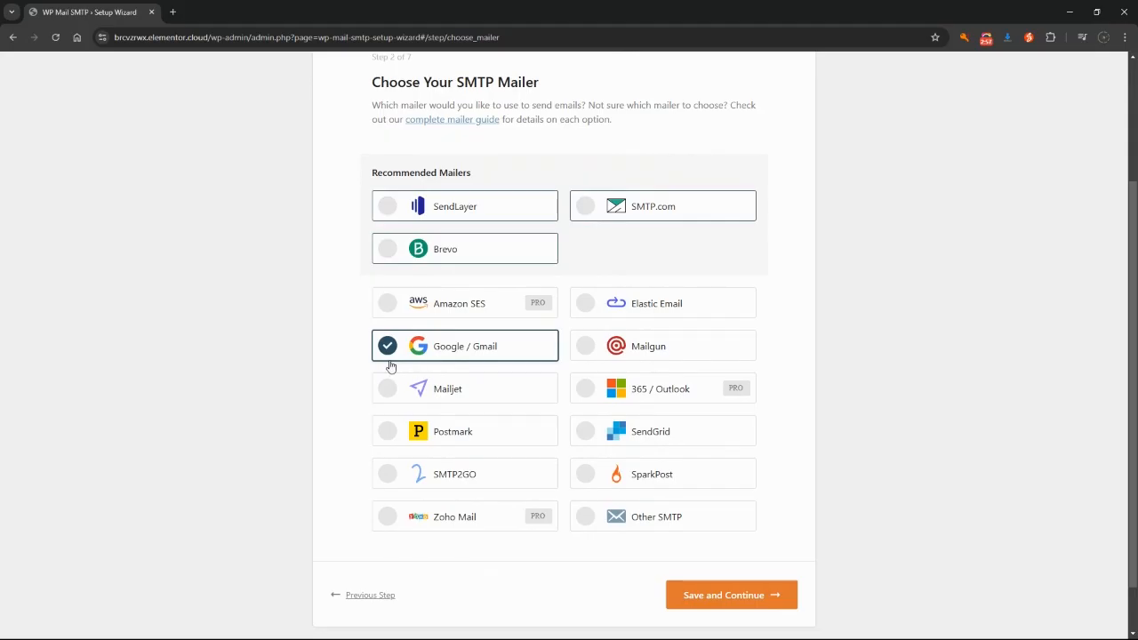
{"action": "scroll", "coordinate": [373, 347], "scroll_direction": "up", "scroll_amount": 1}
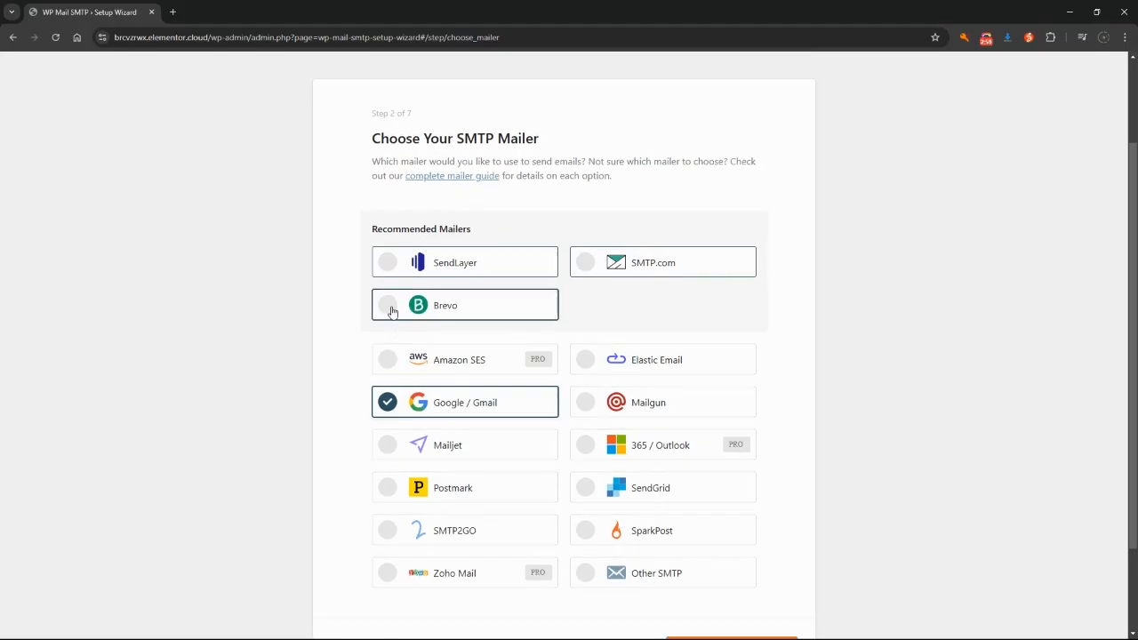
{"action": "left_click", "coordinate": [388, 308]}
{"action": "left_click", "coordinate": [384, 409]}
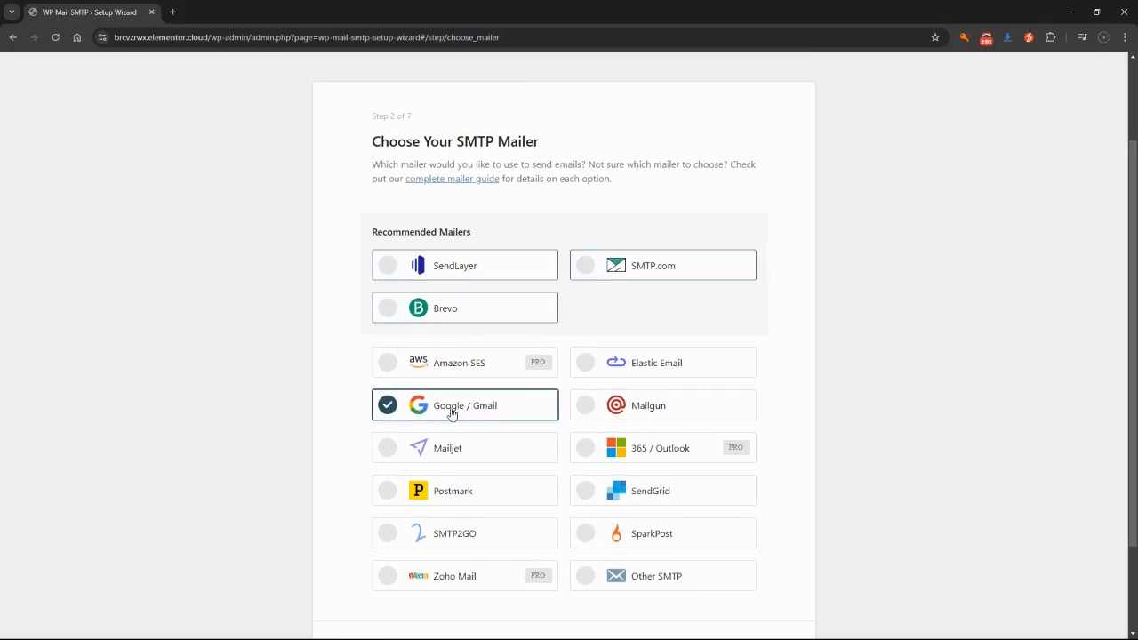
{"action": "scroll", "coordinate": [800, 480], "scroll_direction": "down", "scroll_amount": 2}
{"action": "left_click", "coordinate": [758, 532]}
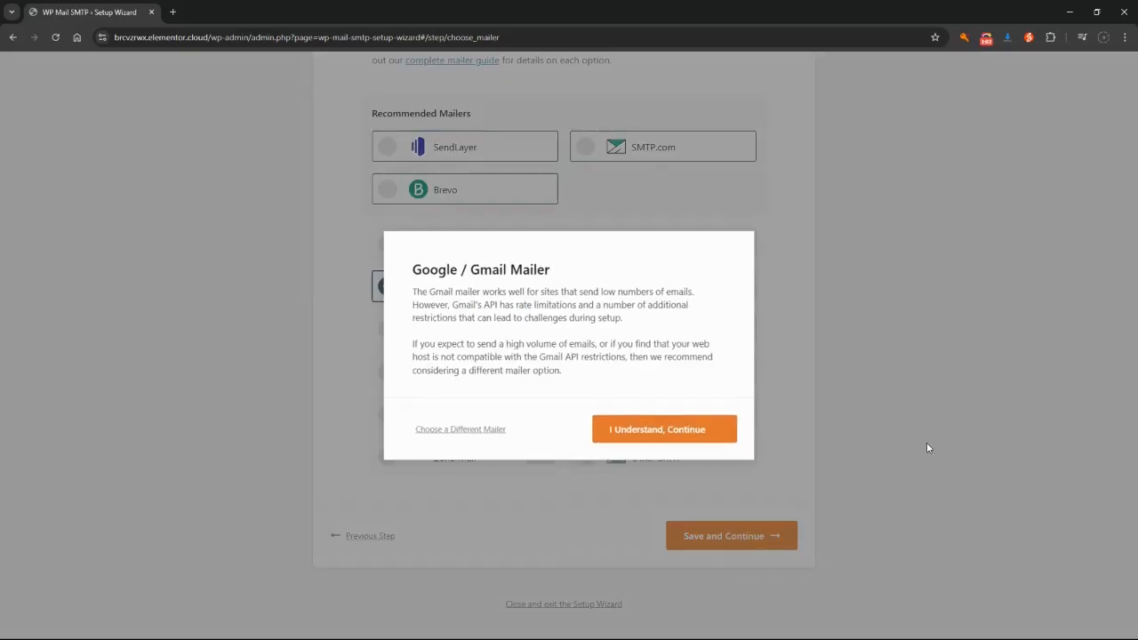
{"action": "left_click", "coordinate": [658, 439]}
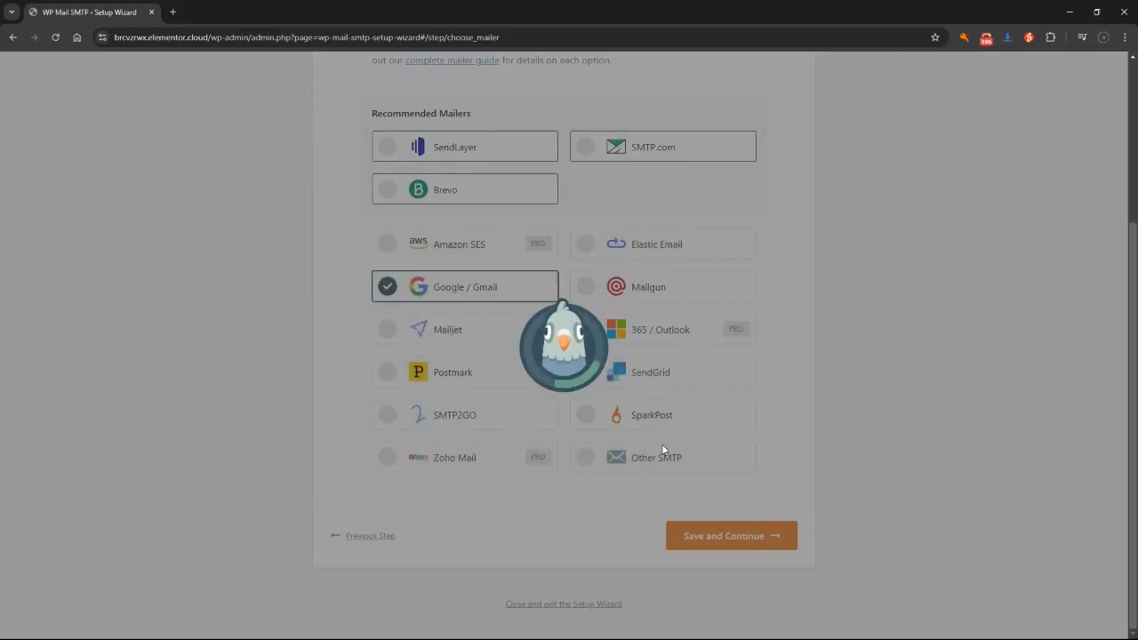
{"action": "scroll", "coordinate": [950, 310], "scroll_direction": "down", "scroll_amount": 3}
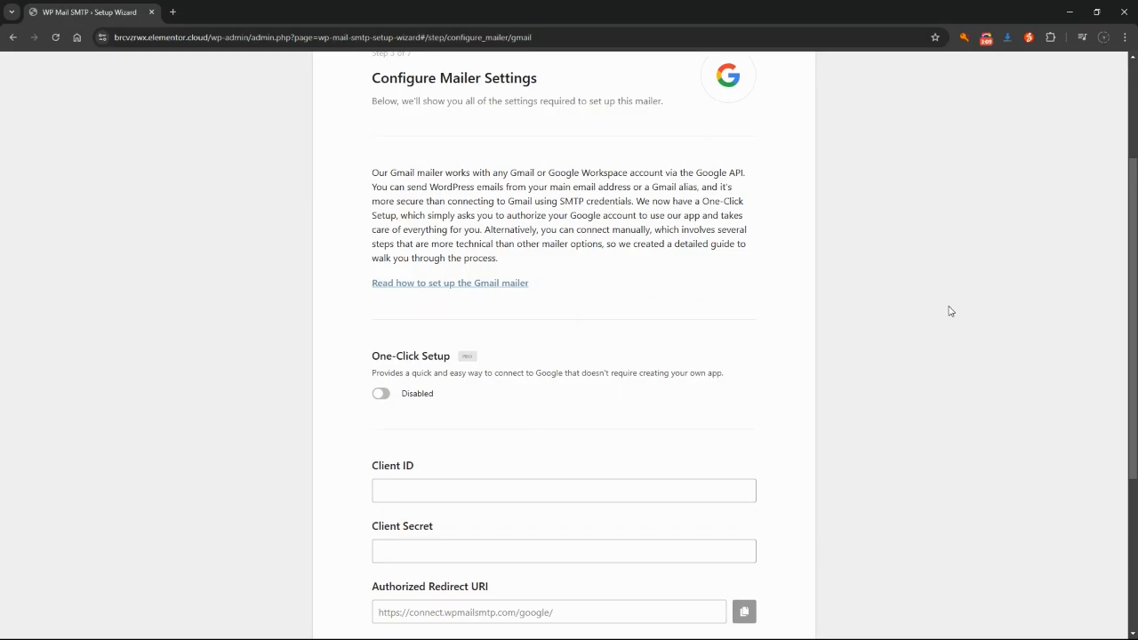
{"action": "scroll", "coordinate": [950, 311], "scroll_direction": "up", "scroll_amount": 2}
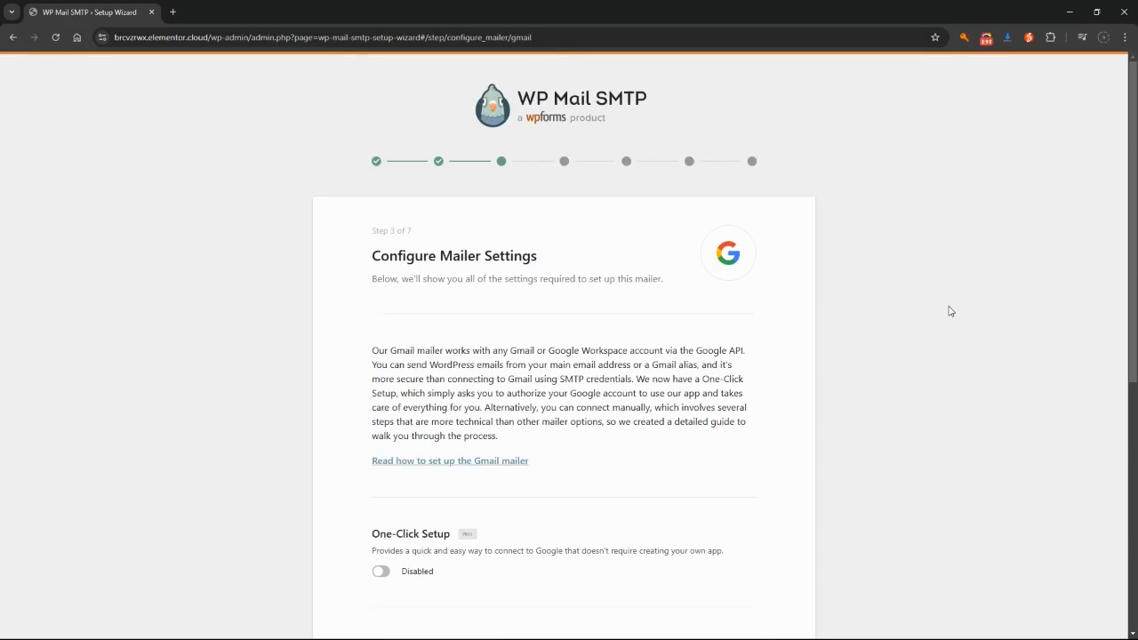
{"action": "scroll", "coordinate": [950, 311], "scroll_direction": "down", "scroll_amount": 3}
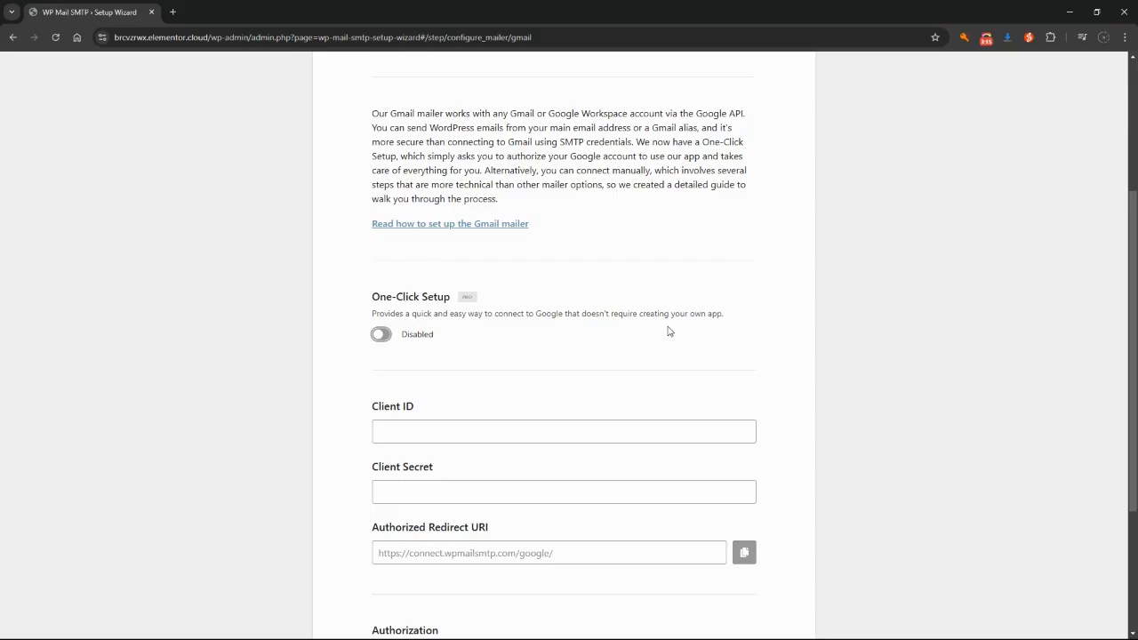
{"action": "scroll", "coordinate": [857, 325], "scroll_direction": "down", "scroll_amount": 2}
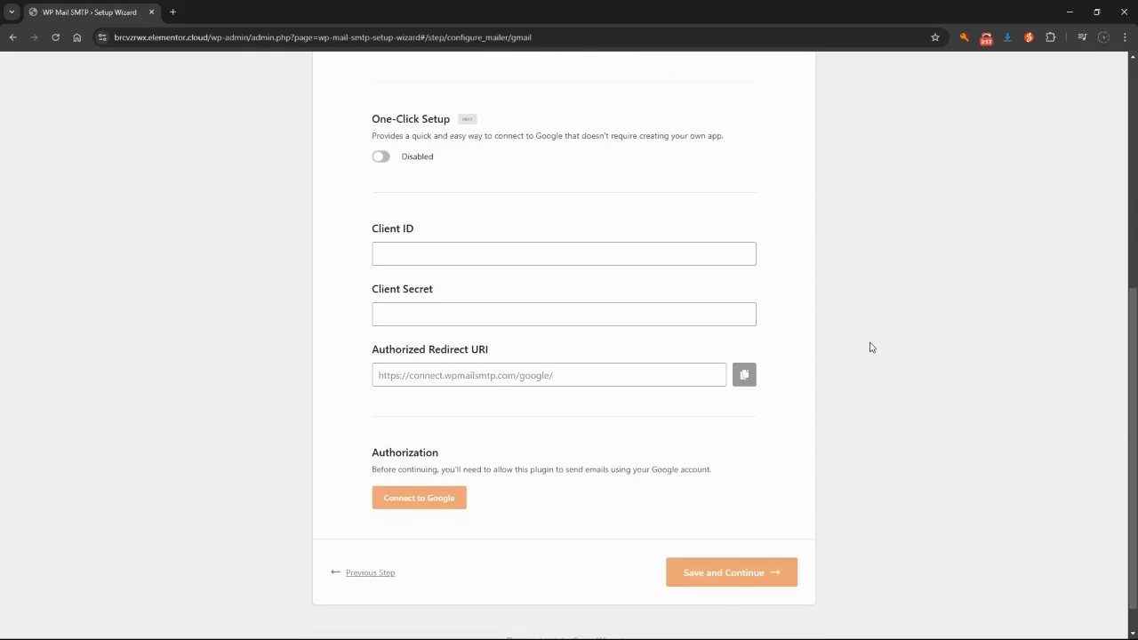
{"action": "scroll", "coordinate": [871, 347], "scroll_direction": "down", "scroll_amount": 1}
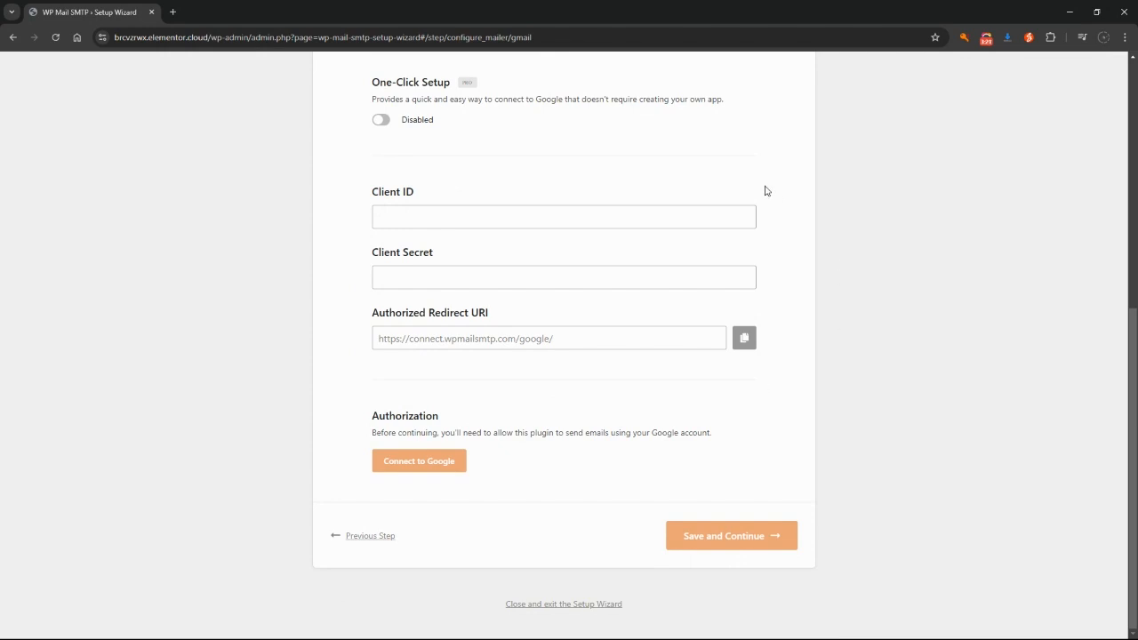
{"action": "left_click_drag", "start_coordinate": [379, 192], "coordinate": [423, 190]}
{"action": "left_click_drag", "start_coordinate": [390, 254], "coordinate": [418, 269]}
{"action": "left_click", "coordinate": [409, 318]}
{"action": "left_click_drag", "start_coordinate": [388, 321], "coordinate": [509, 315]}
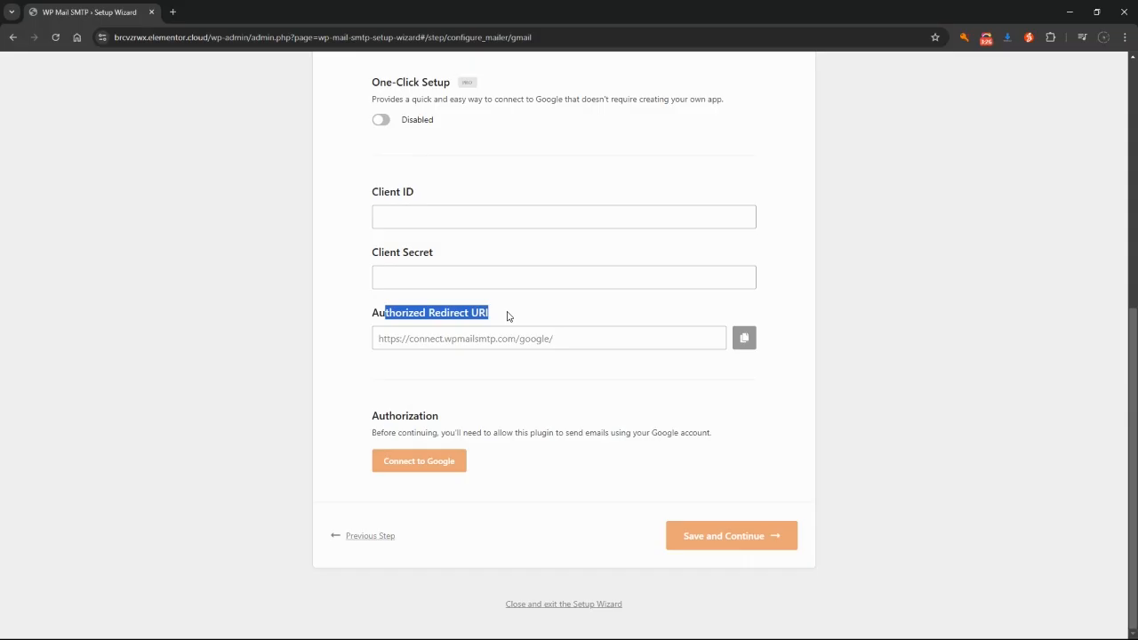
{"action": "left_click", "coordinate": [911, 368]}
{"action": "scroll", "coordinate": [762, 408], "scroll_direction": "up", "scroll_amount": 1}
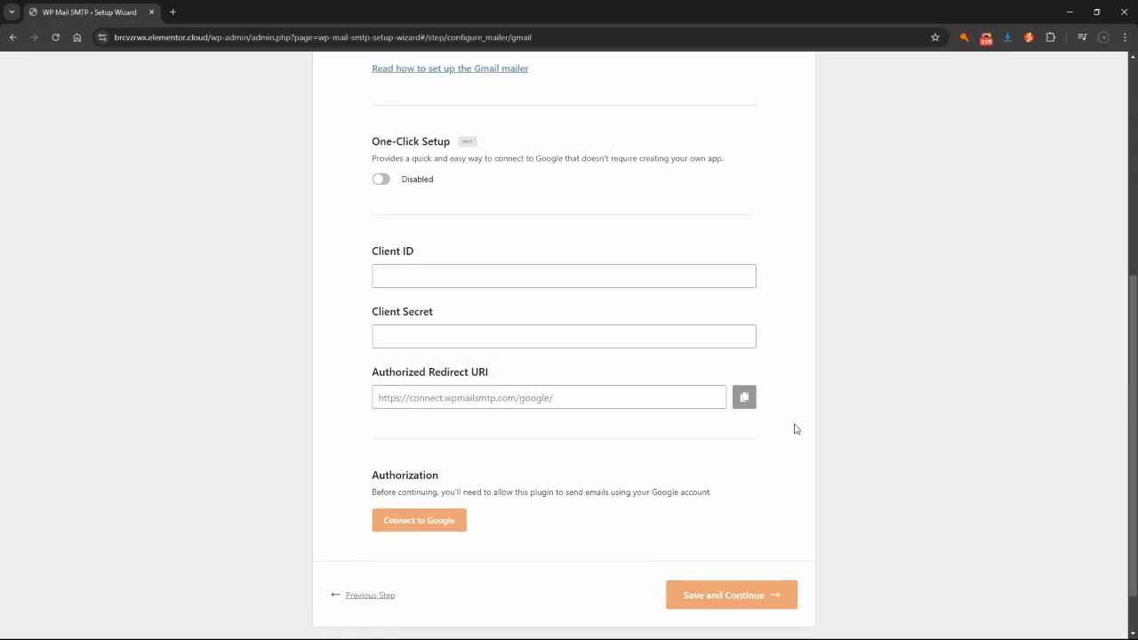
{"action": "scroll", "coordinate": [842, 432], "scroll_direction": "up", "scroll_amount": 1}
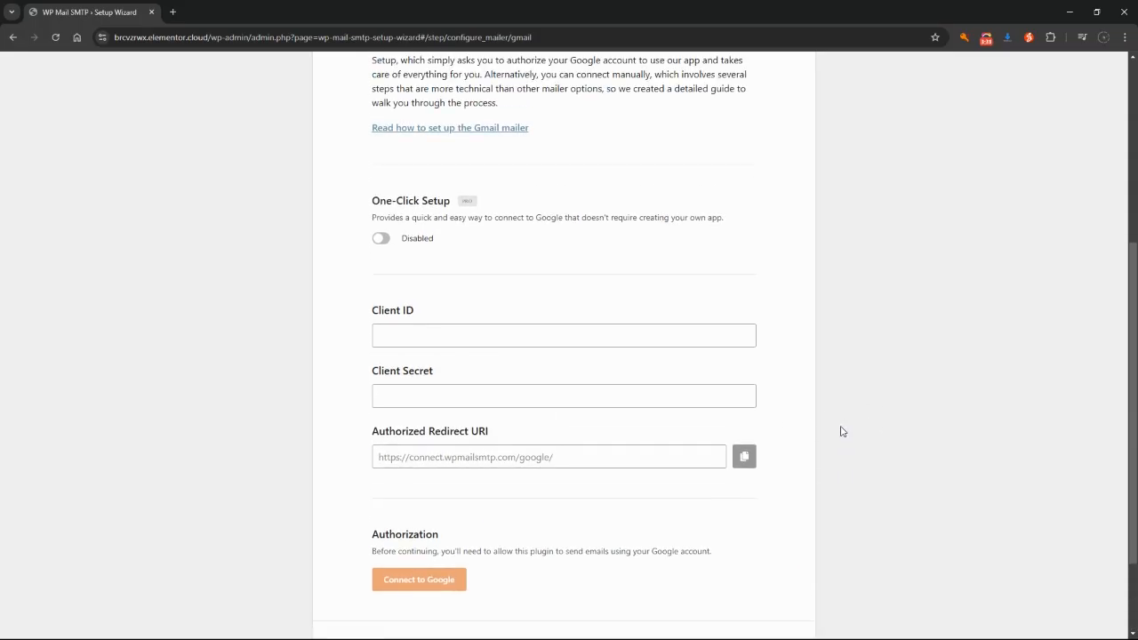
Open the Gmail mailer setup guide and move its tab into a separate window
{"action": "left_click", "coordinate": [490, 129]}
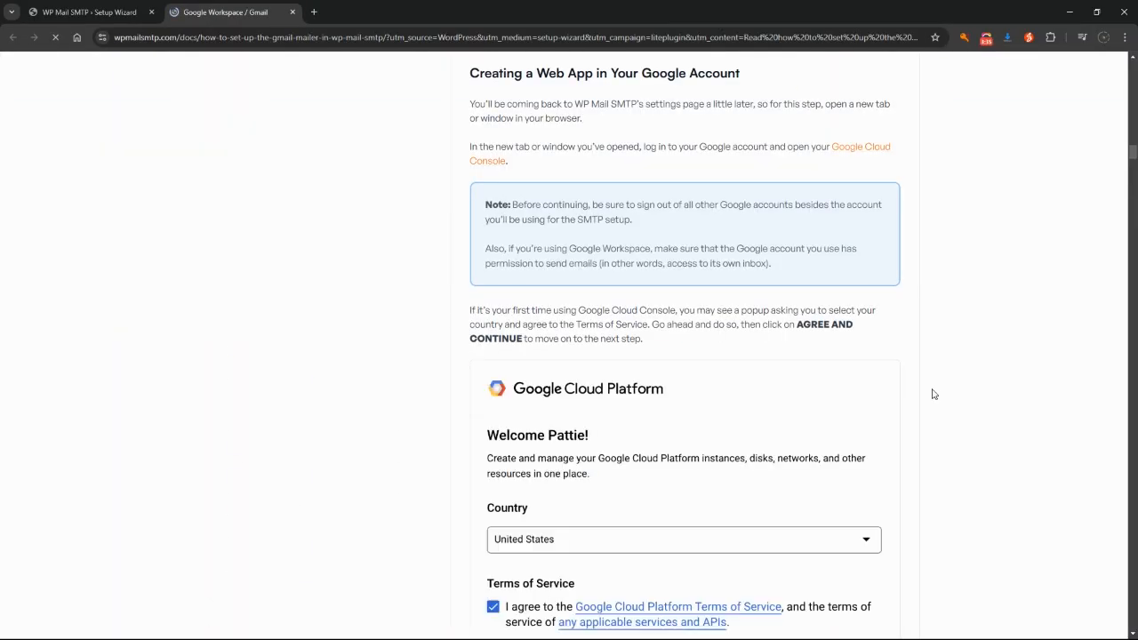
{"action": "scroll", "coordinate": [949, 383], "scroll_direction": "down", "scroll_amount": 9}
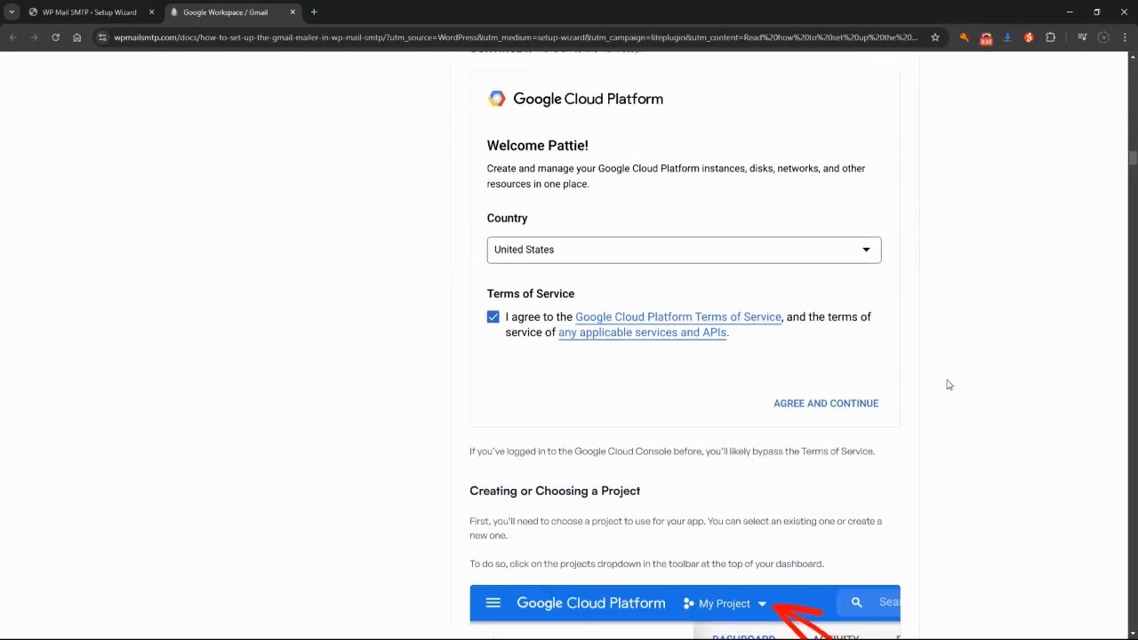
{"action": "scroll", "coordinate": [948, 383], "scroll_direction": "down", "scroll_amount": 9}
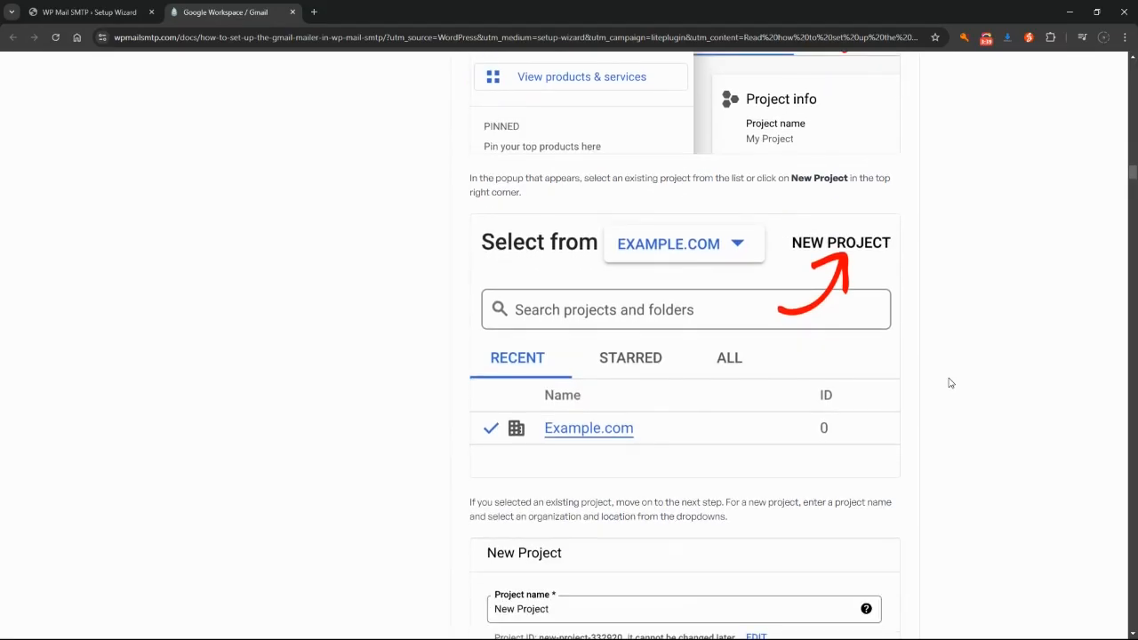
{"action": "scroll", "coordinate": [947, 383], "scroll_direction": "down", "scroll_amount": 5}
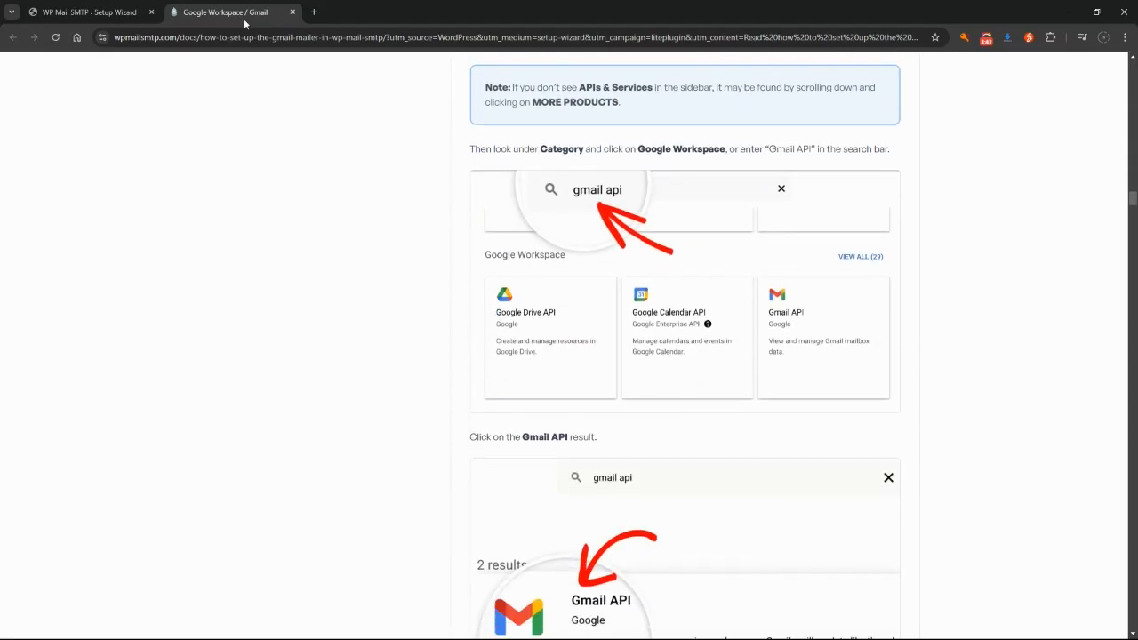
{"action": "left_click_drag", "start_coordinate": [245, 24], "coordinate": [1137, 267]}
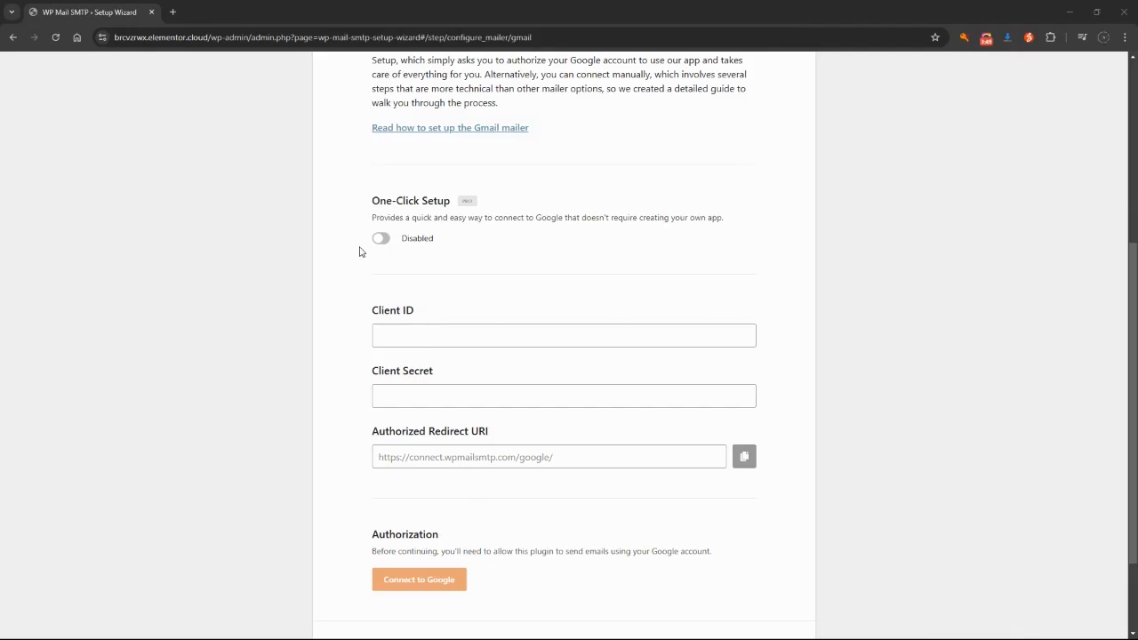
Search for 'google cloud console' in a new browser tab
{"action": "scroll", "coordinate": [985, 405], "scroll_direction": "up", "scroll_amount": 4}
{"action": "left_click", "coordinate": [169, 13]}
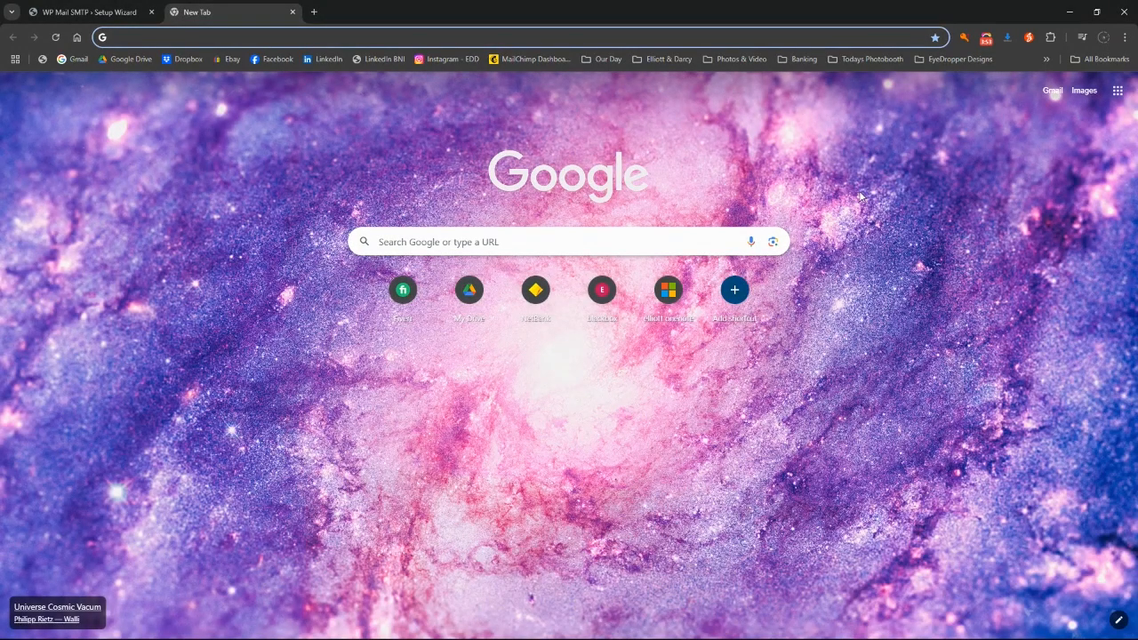
{"action": "type", "text": "google"}
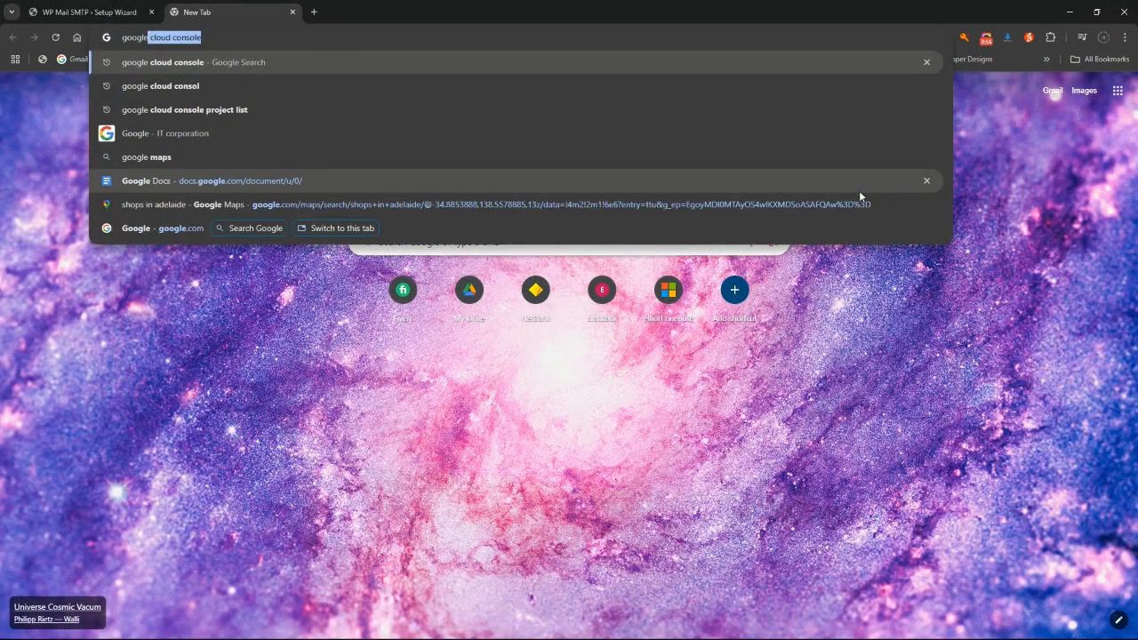
{"action": "key", "text": "Return"}
Sign in to Google with the chosen account and its password
{"action": "left_click", "coordinate": [187, 255]}
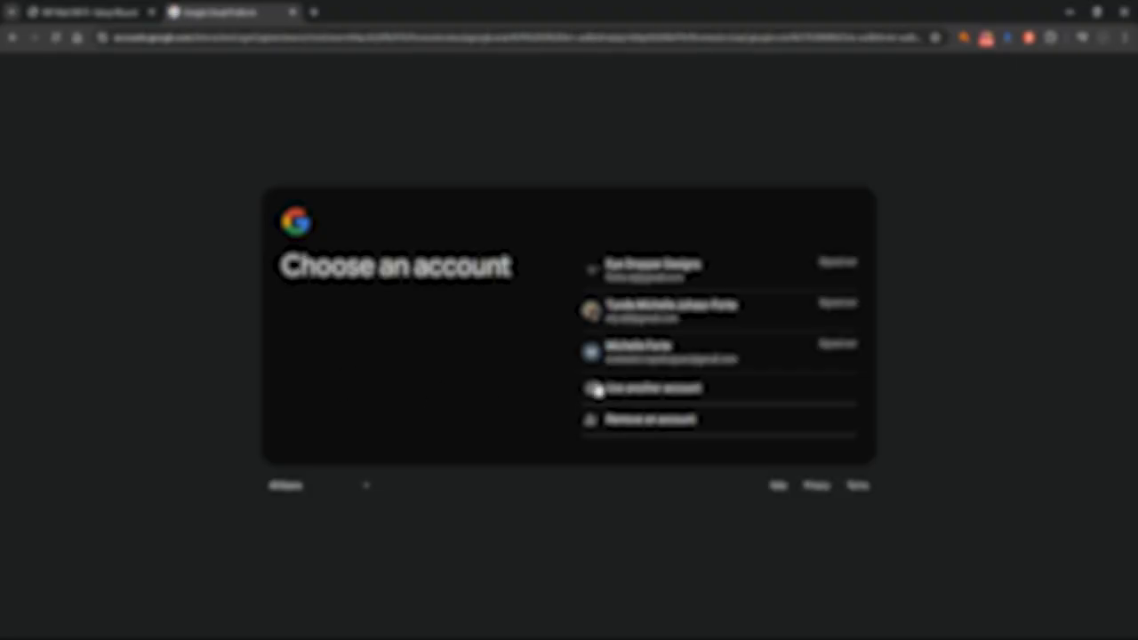
{"action": "left_click", "coordinate": [644, 355]}
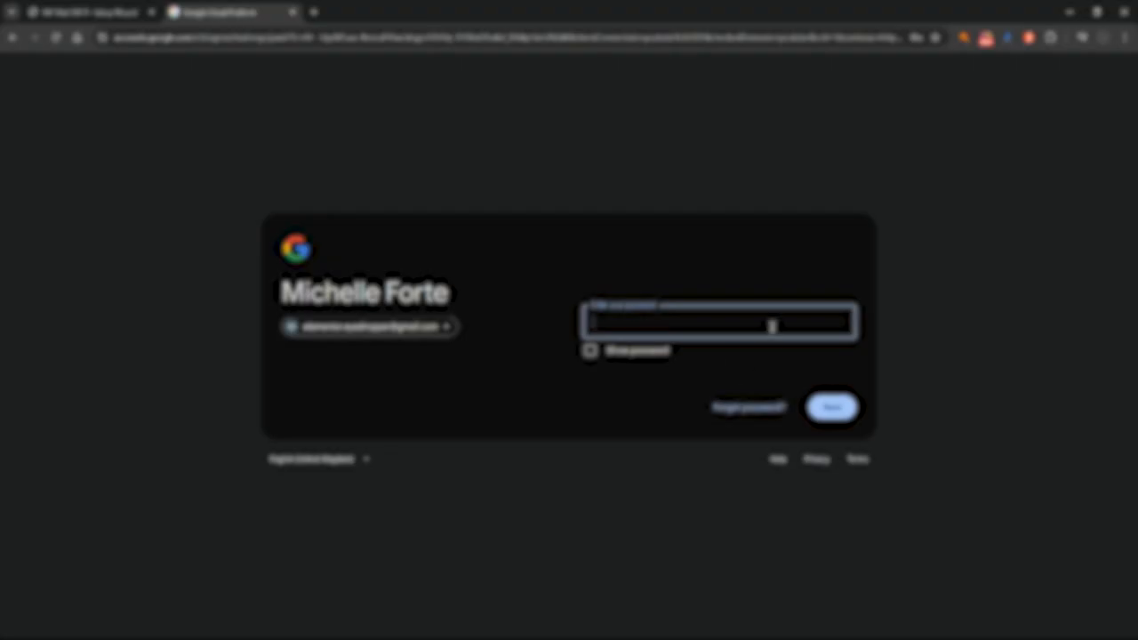
{"action": "type", "text": "•••••••"}
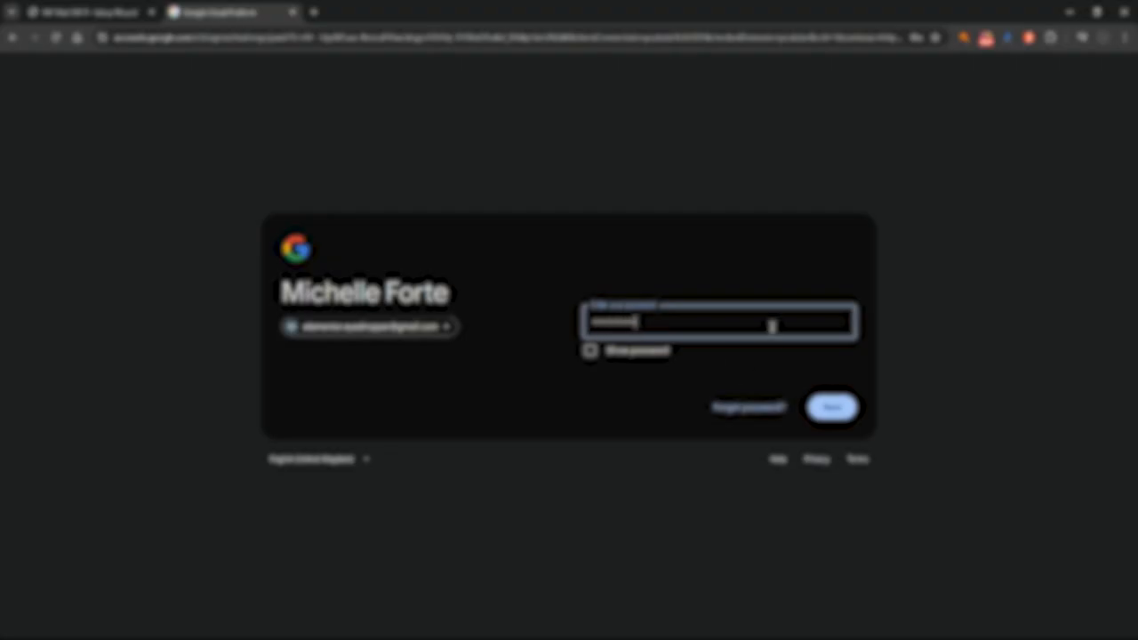
{"action": "key", "text": "Return"}
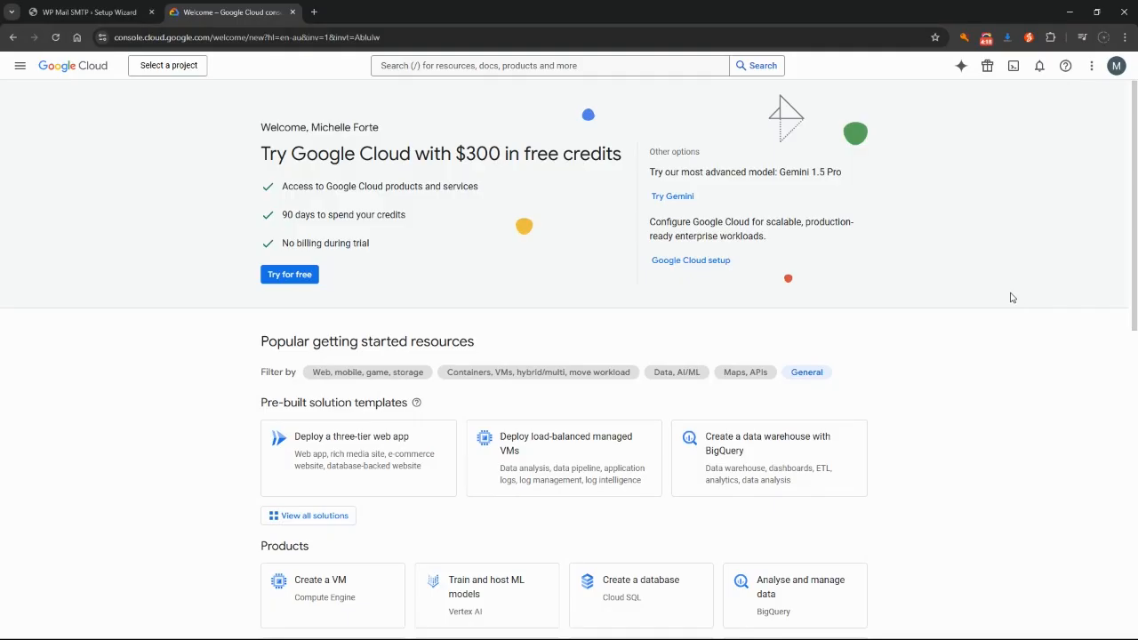
Create a new Google Cloud project named 'Elementor Wordpress' and switch to it
{"action": "left_click", "coordinate": [158, 69]}
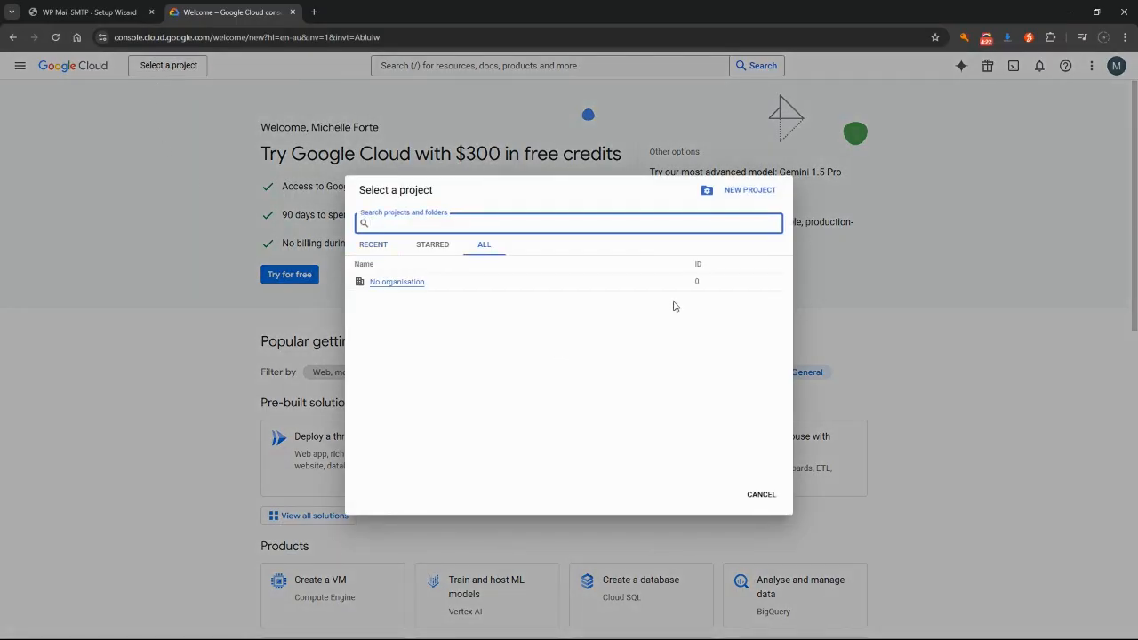
{"action": "left_click", "coordinate": [753, 189]}
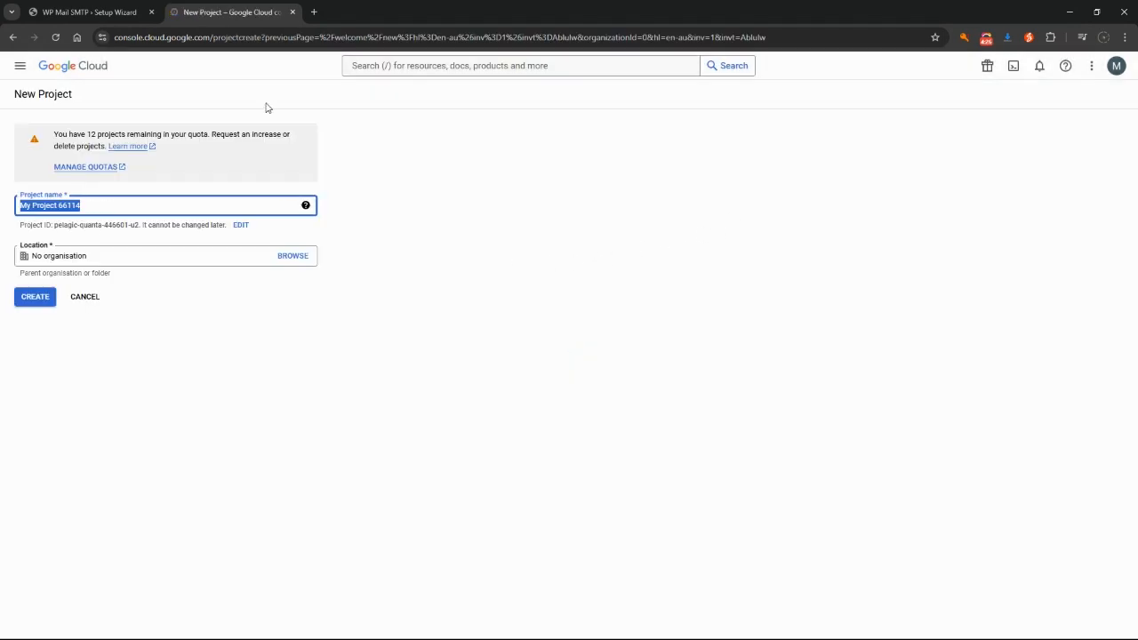
{"action": "type", "text": "Elementor"}
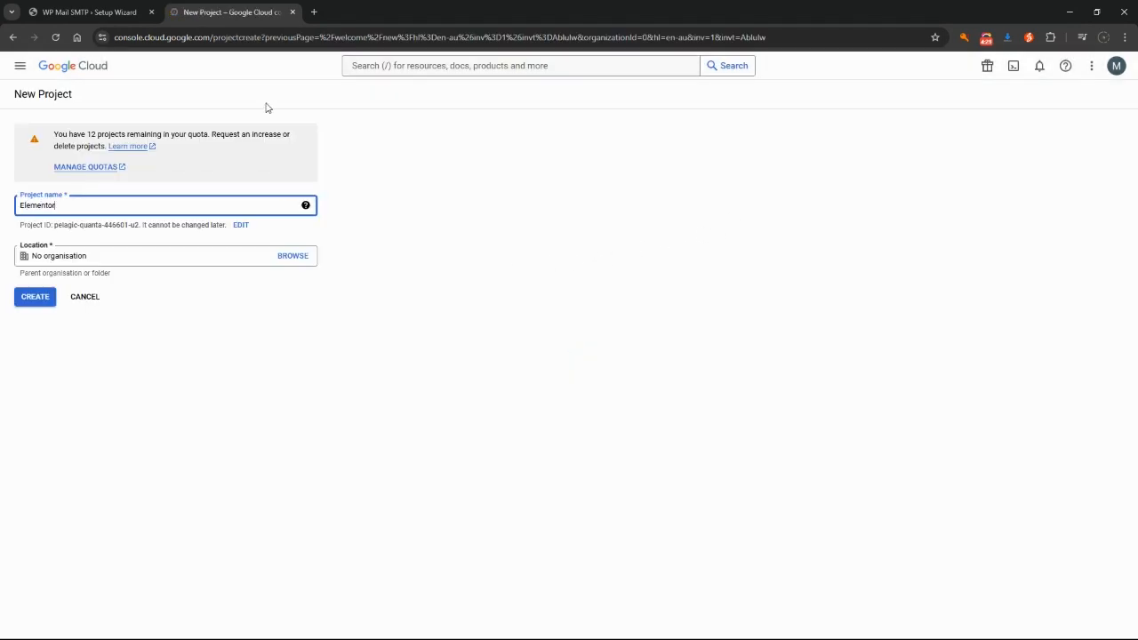
{"action": "type", "text": " Wordpress"}
{"action": "key", "text": "ctrl+shift+Left"}
{"action": "key", "text": "ctrl+shift+Left"}
{"action": "key", "text": "BackSpace"}
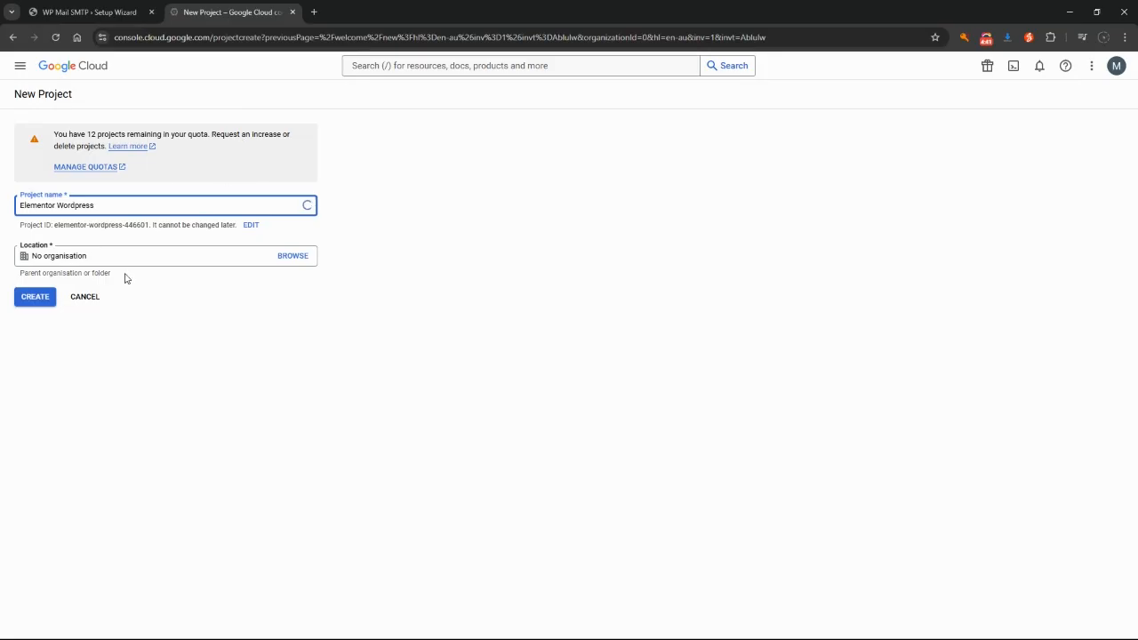
{"action": "left_click", "coordinate": [34, 300]}
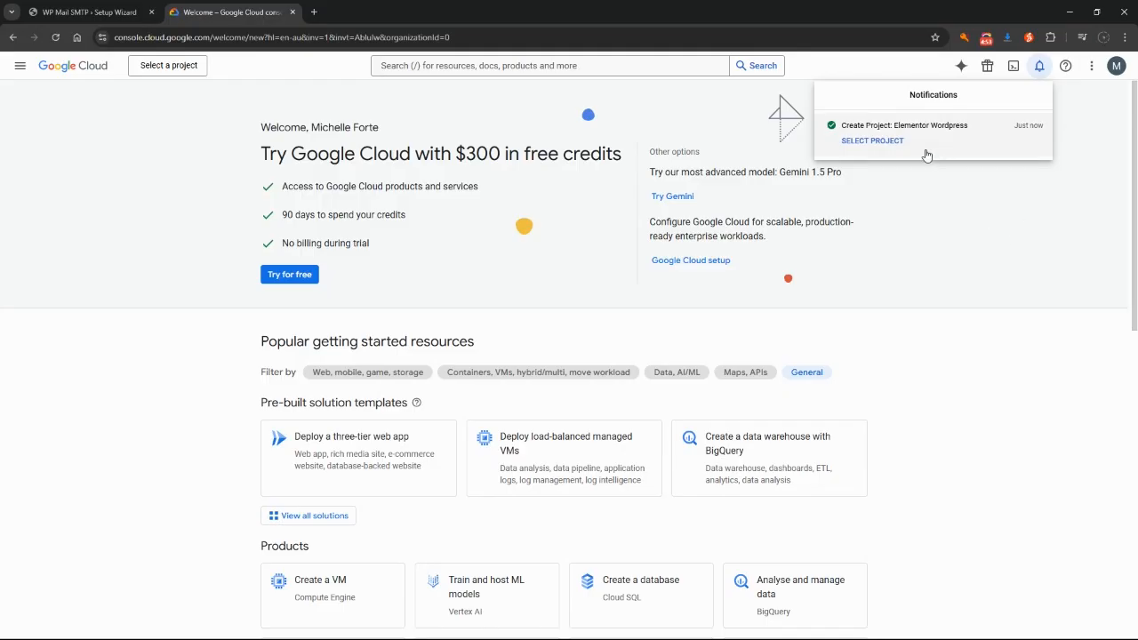
{"action": "left_click", "coordinate": [859, 142]}
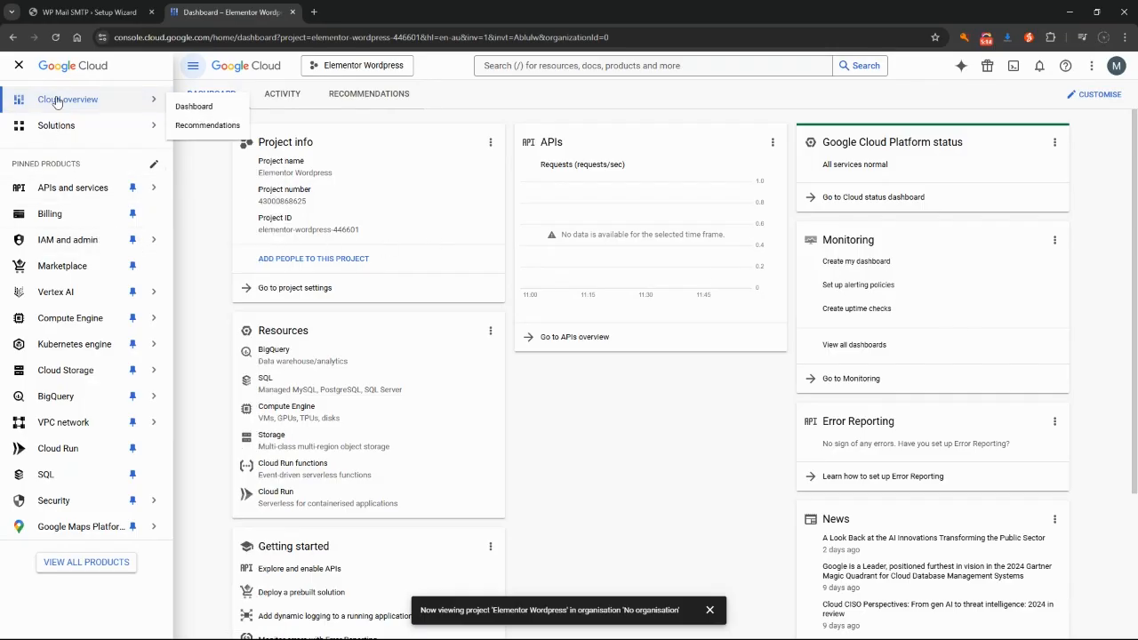
Find Gmail API in the API Library and enable it for the project
{"action": "mouse_move", "coordinate": [51, 191]}
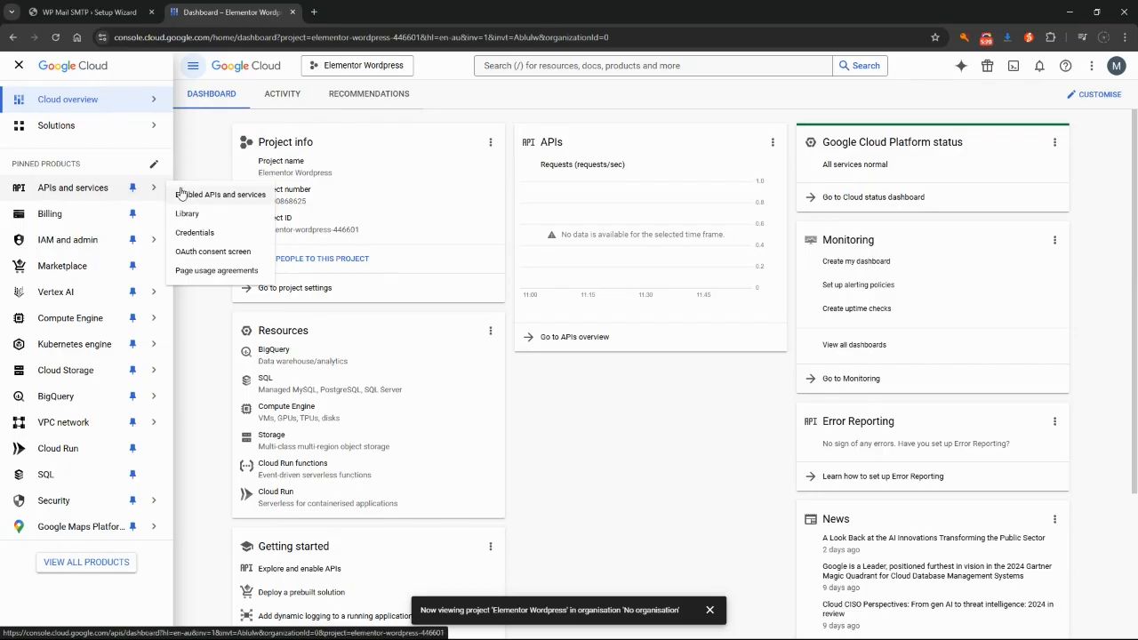
{"action": "left_click", "coordinate": [189, 218]}
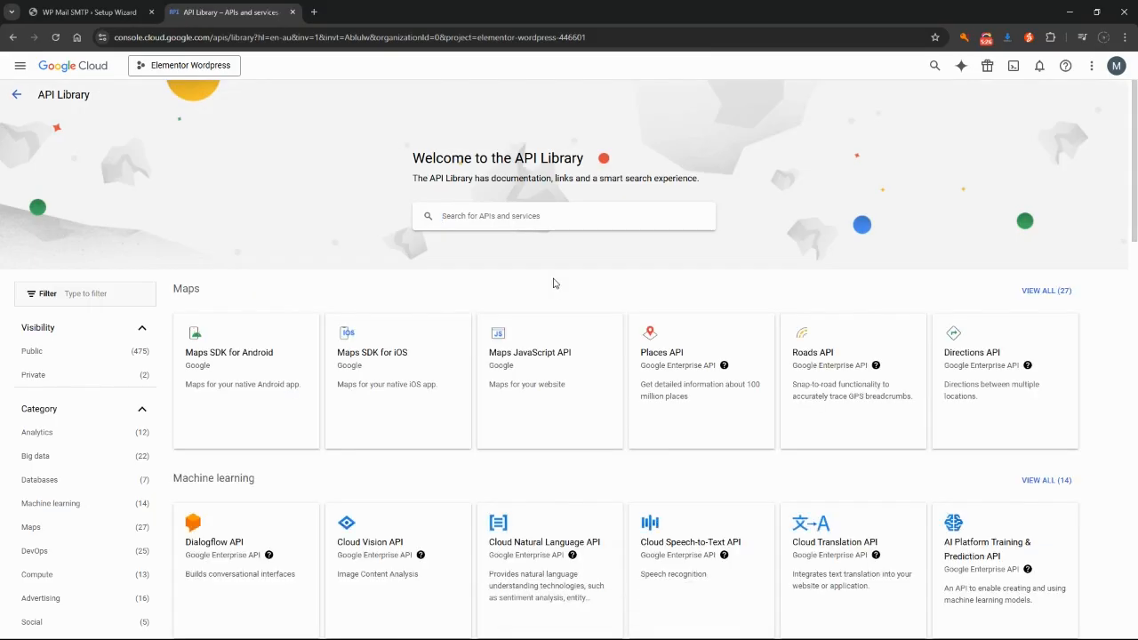
{"action": "left_click", "coordinate": [536, 219]}
{"action": "type", "text": "gmail api"}
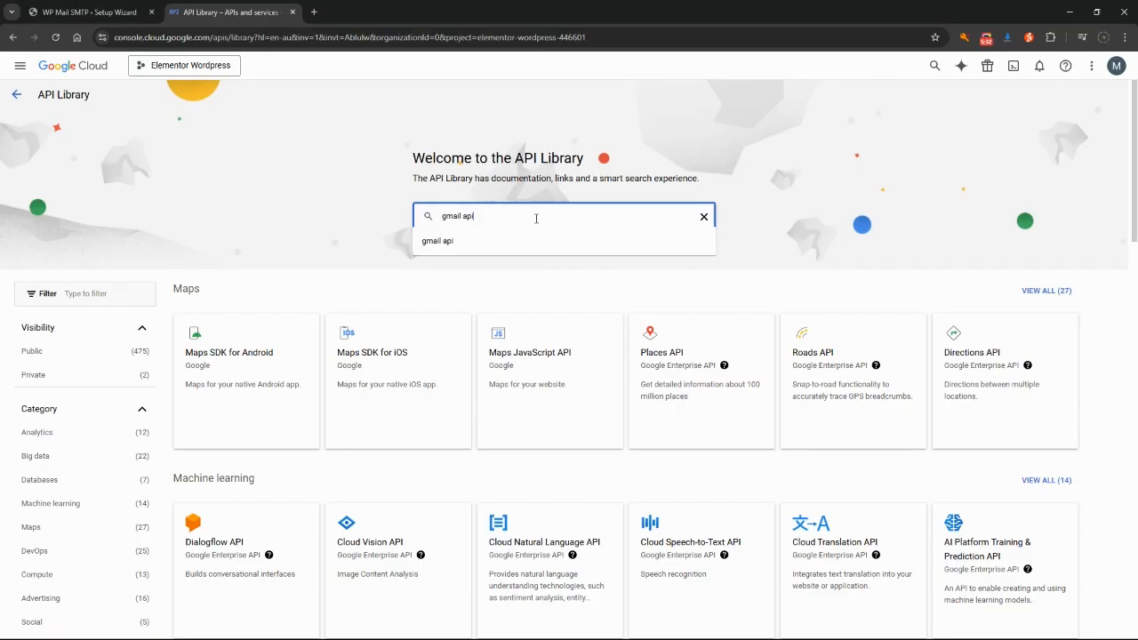
{"action": "key", "text": "Return"}
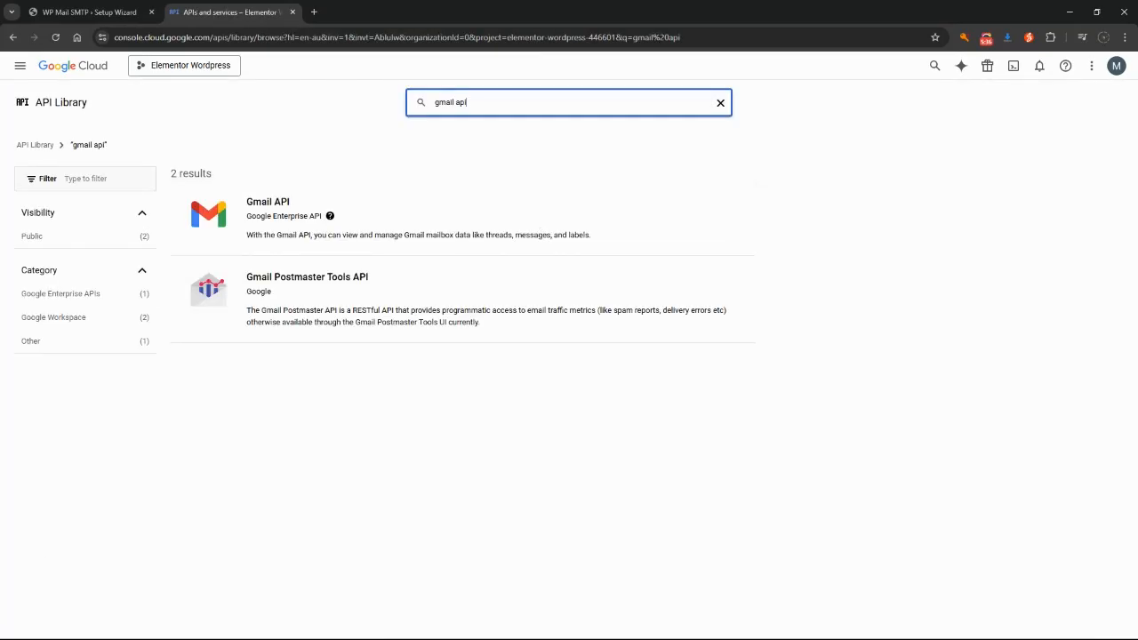
{"action": "left_click", "coordinate": [256, 205]}
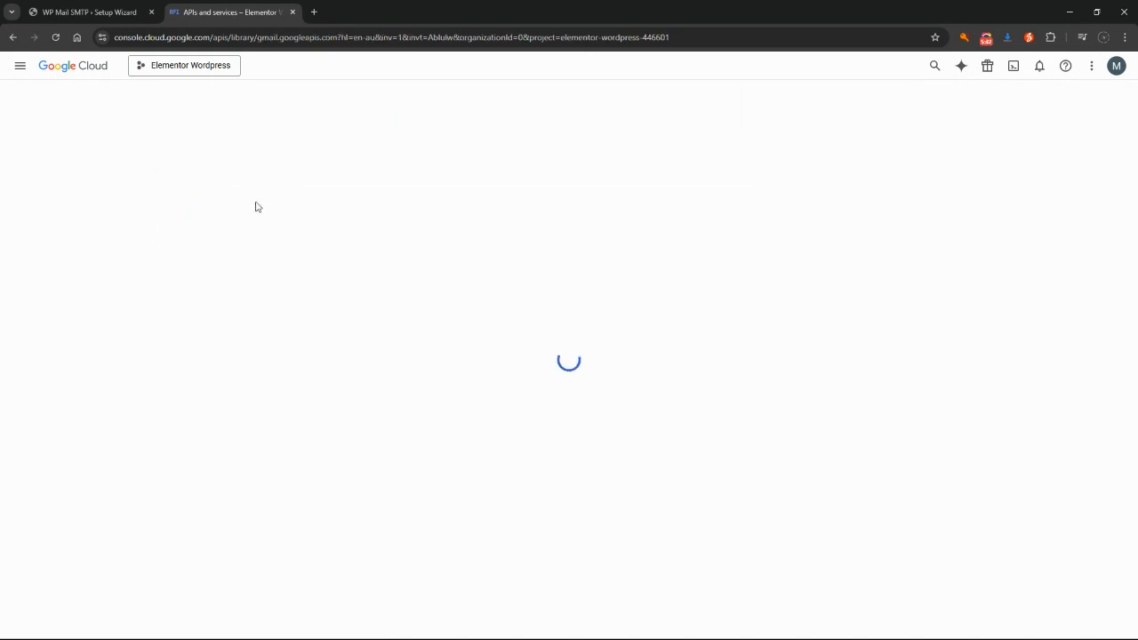
{"action": "left_click", "coordinate": [133, 220]}
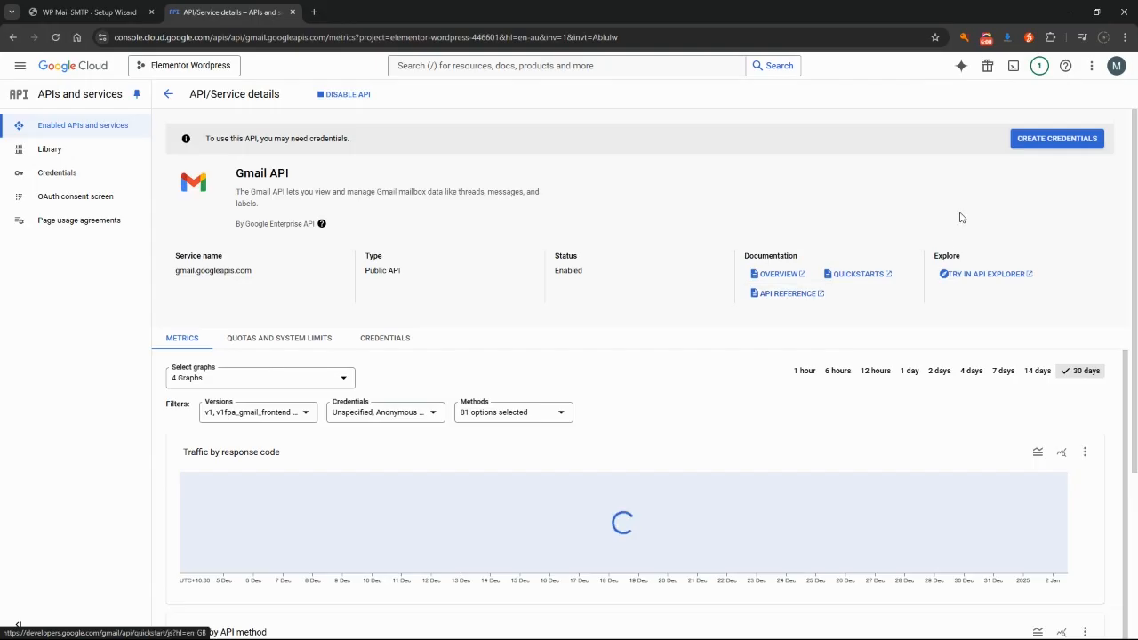
Create credentials for Gmail API accessing User data and continue to the consent screen
{"action": "left_click", "coordinate": [1049, 146]}
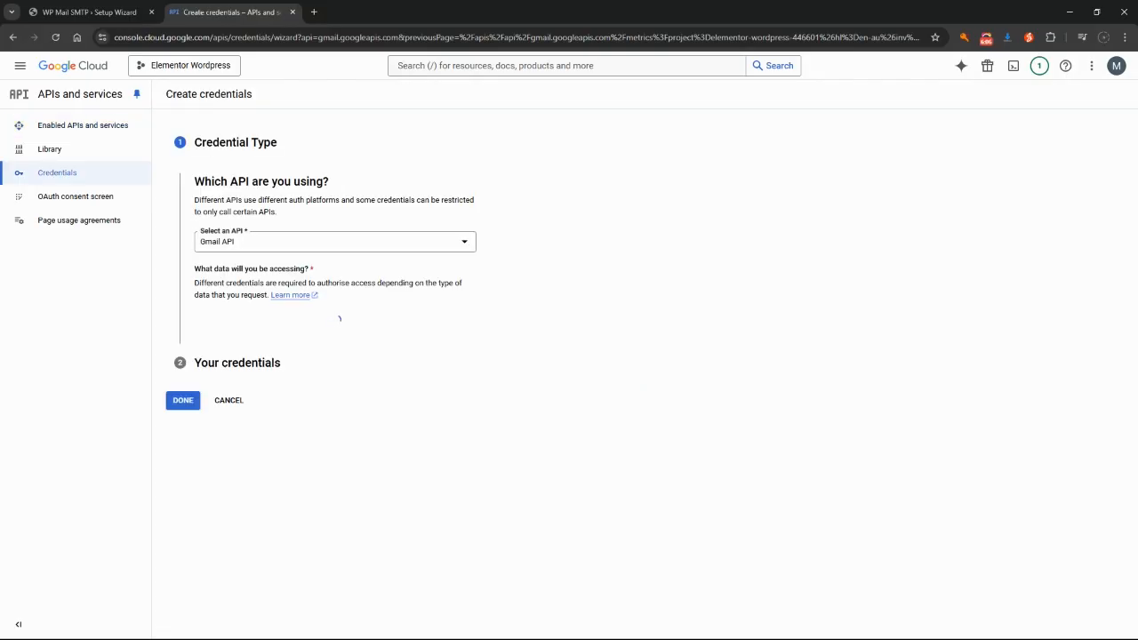
{"action": "left_click", "coordinate": [343, 248]}
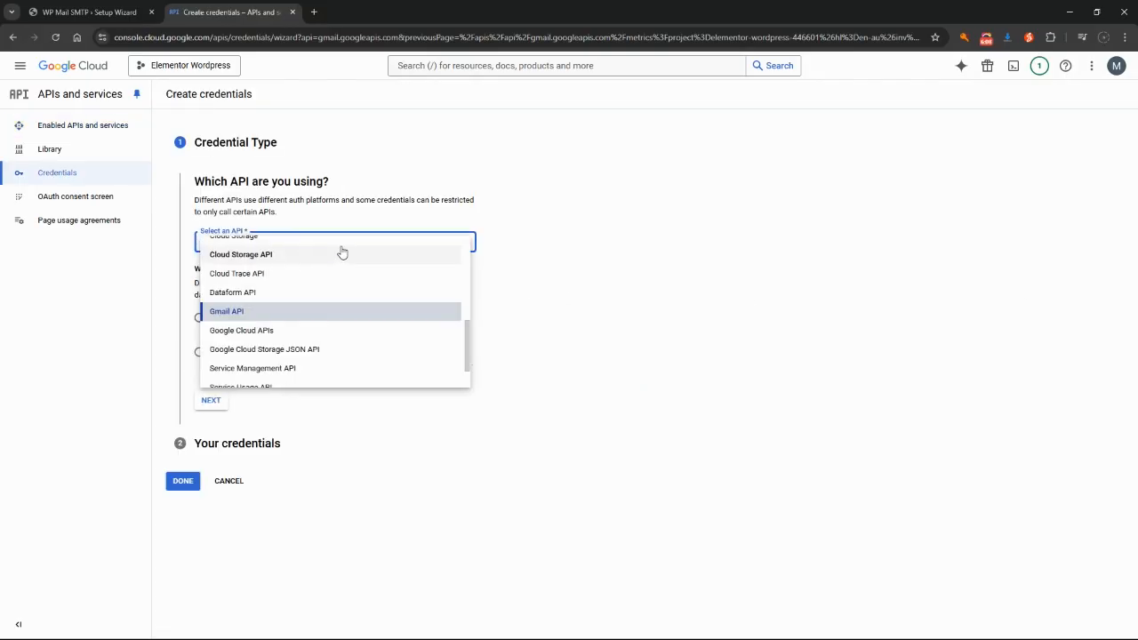
{"action": "left_click", "coordinate": [221, 316]}
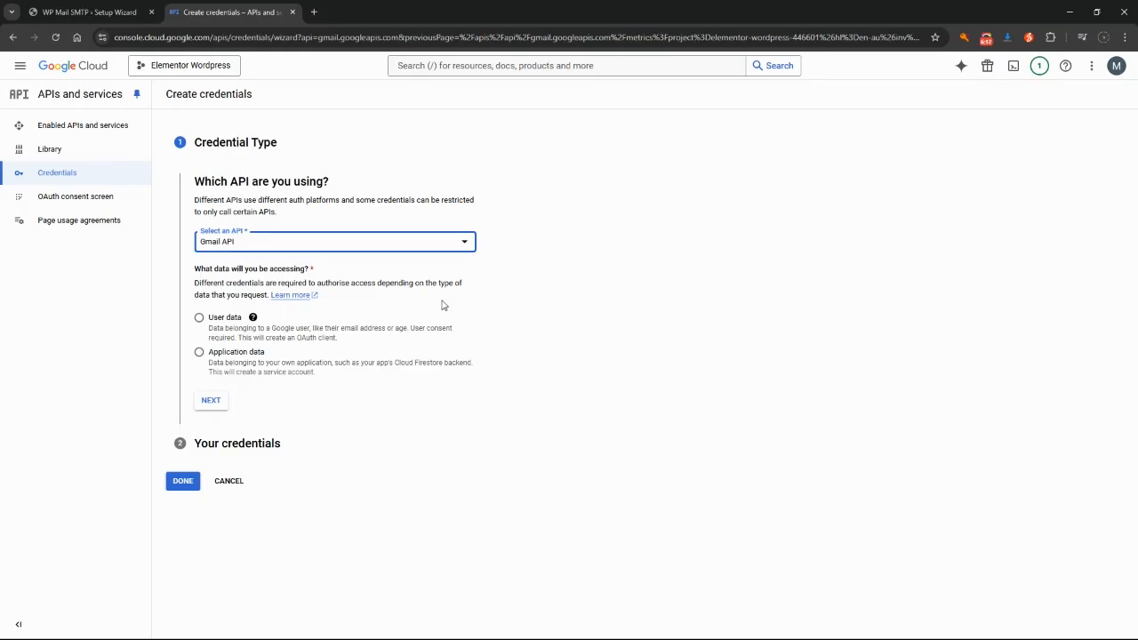
{"action": "left_click", "coordinate": [200, 319]}
{"action": "left_click", "coordinate": [211, 401]}
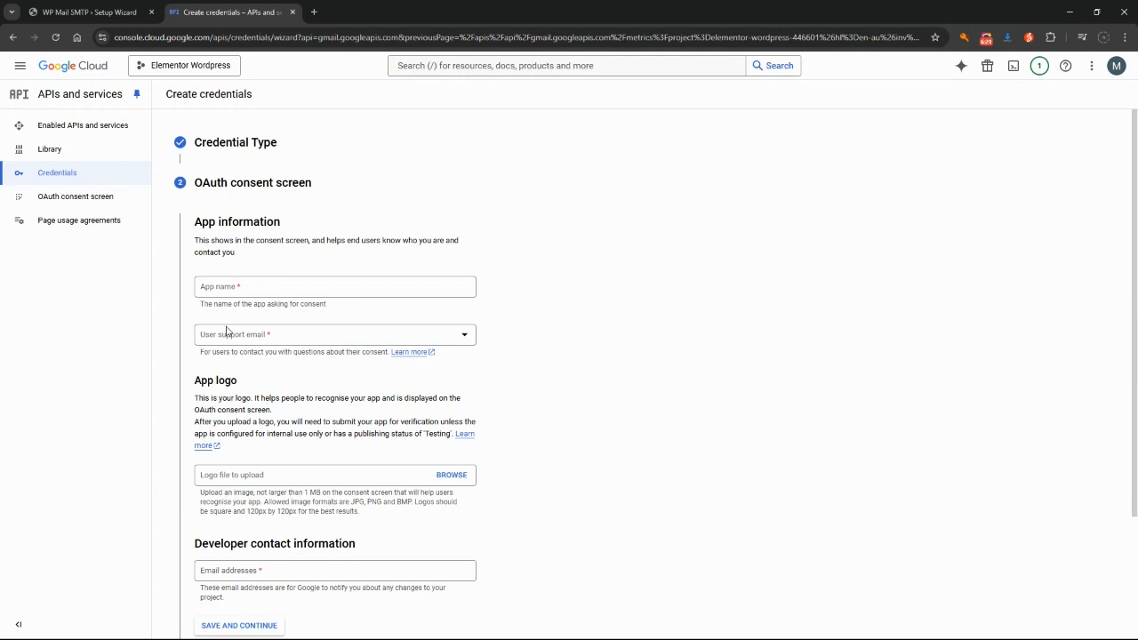
Enter app name 'Wordpress SMTP', the support email and developer contact email, then save
{"action": "left_click", "coordinate": [277, 287]}
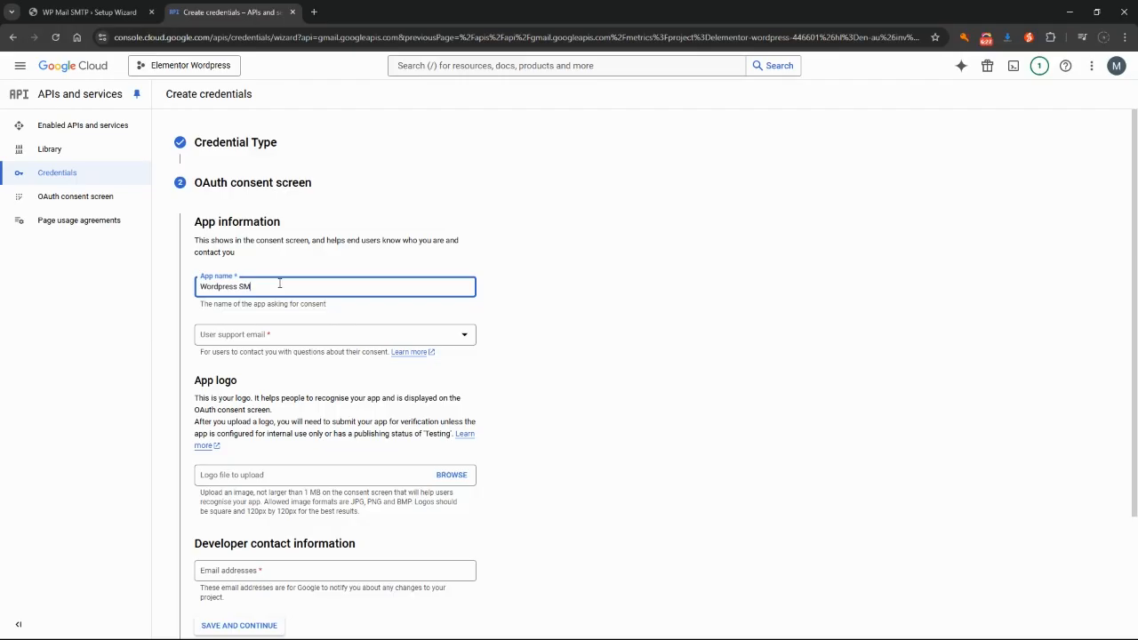
{"action": "key", "text": "Tab"}
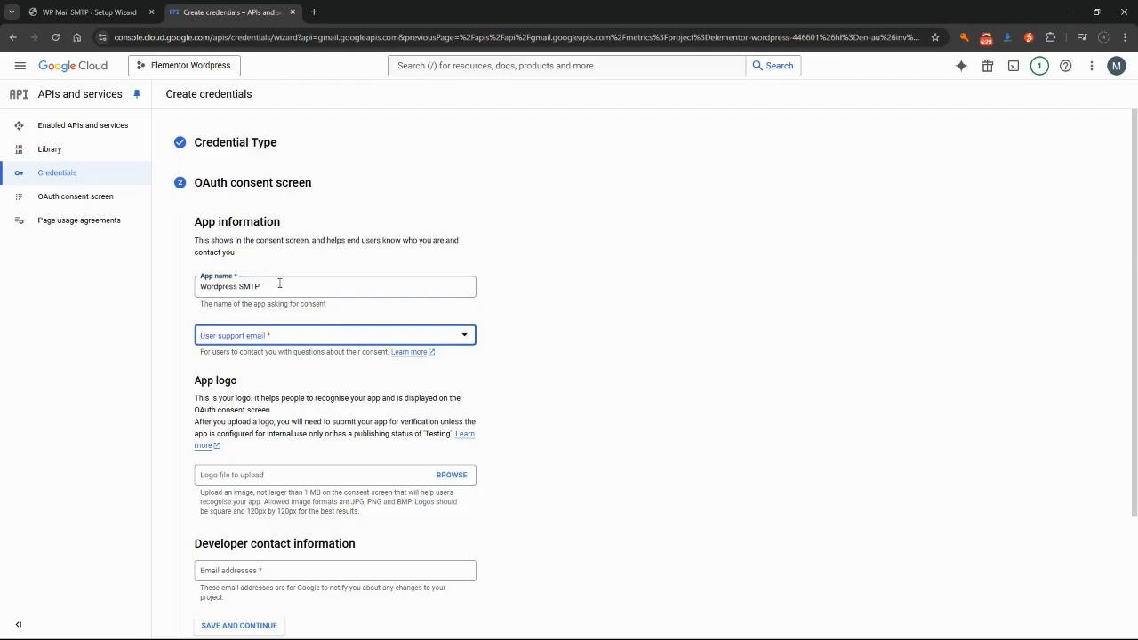
{"action": "left_click", "coordinate": [302, 337]}
{"action": "left_click", "coordinate": [302, 339]}
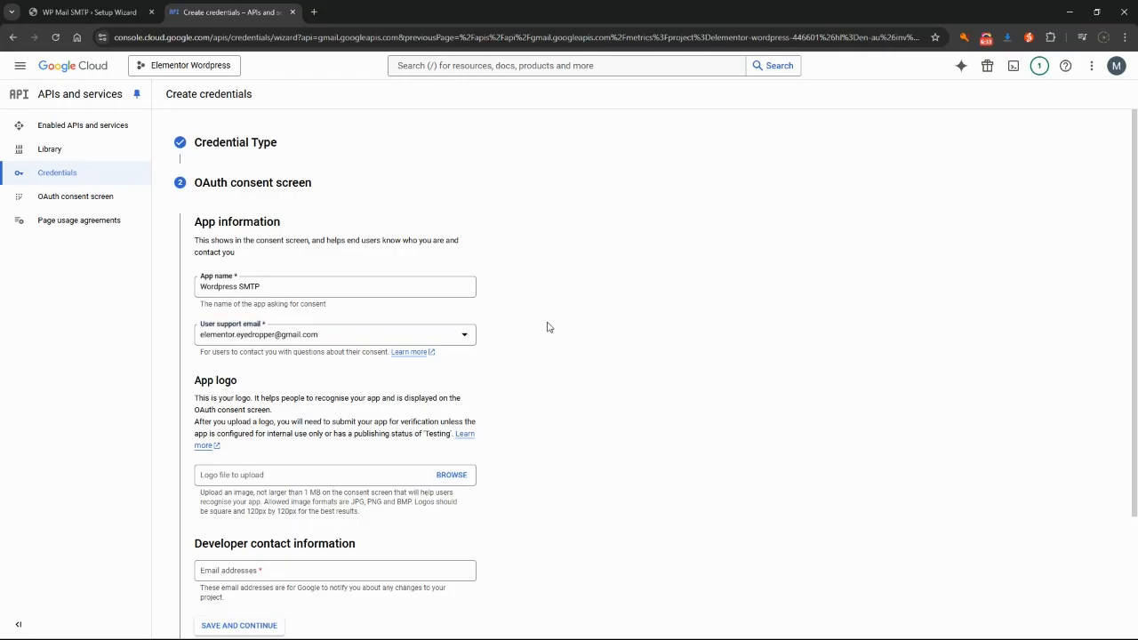
{"action": "scroll", "coordinate": [541, 327], "scroll_direction": "down", "scroll_amount": 3}
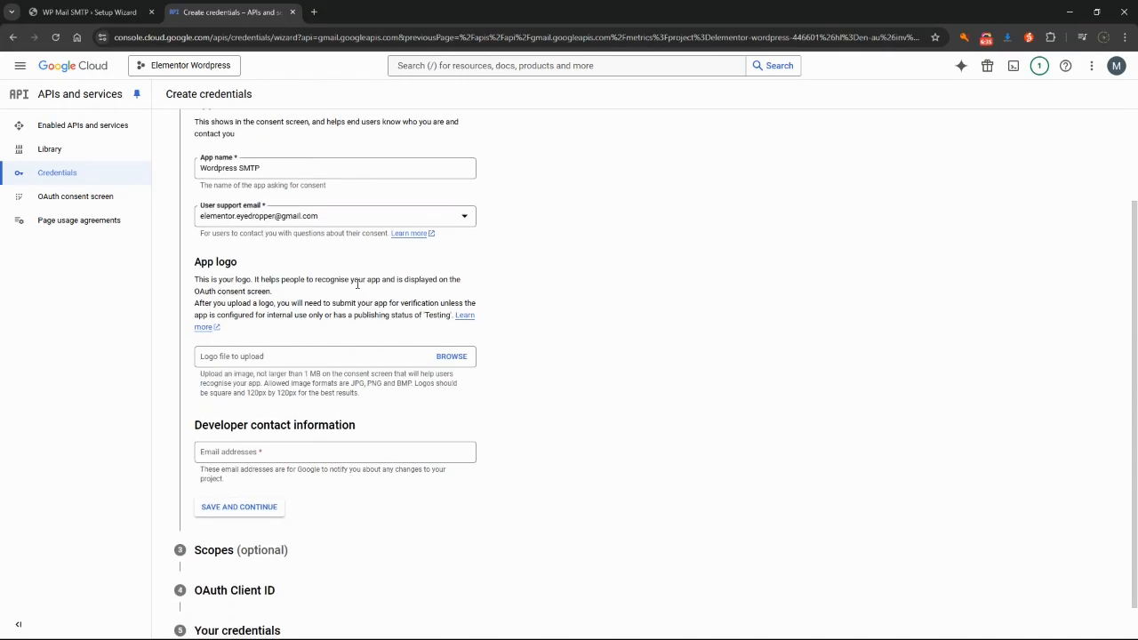
{"action": "scroll", "coordinate": [360, 290], "scroll_direction": "down", "scroll_amount": 1}
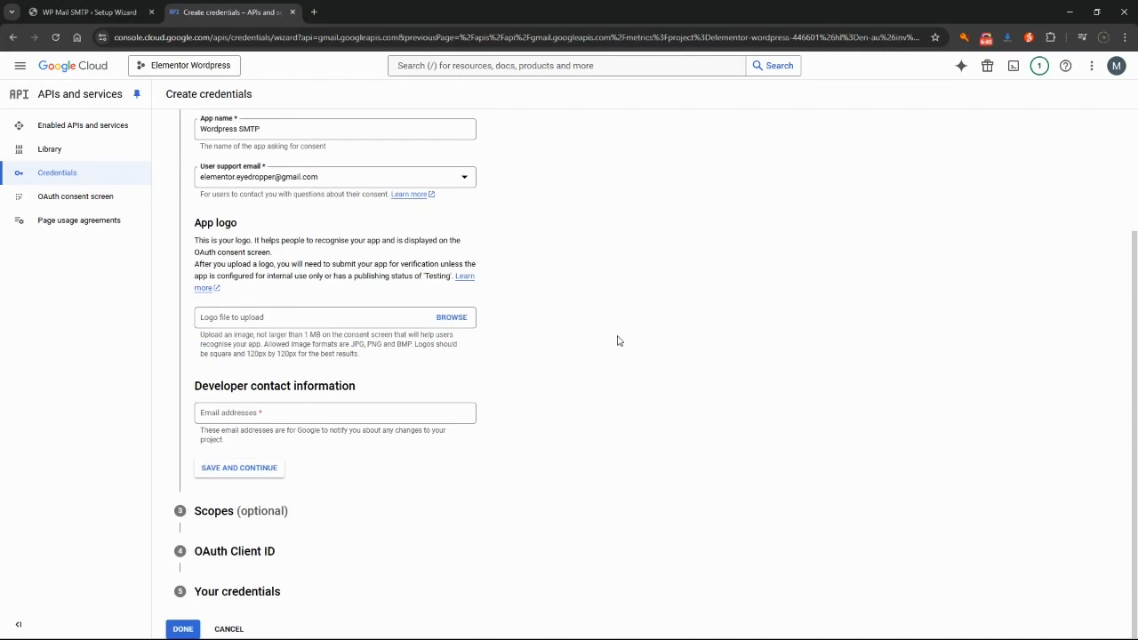
{"action": "left_click", "coordinate": [361, 416]}
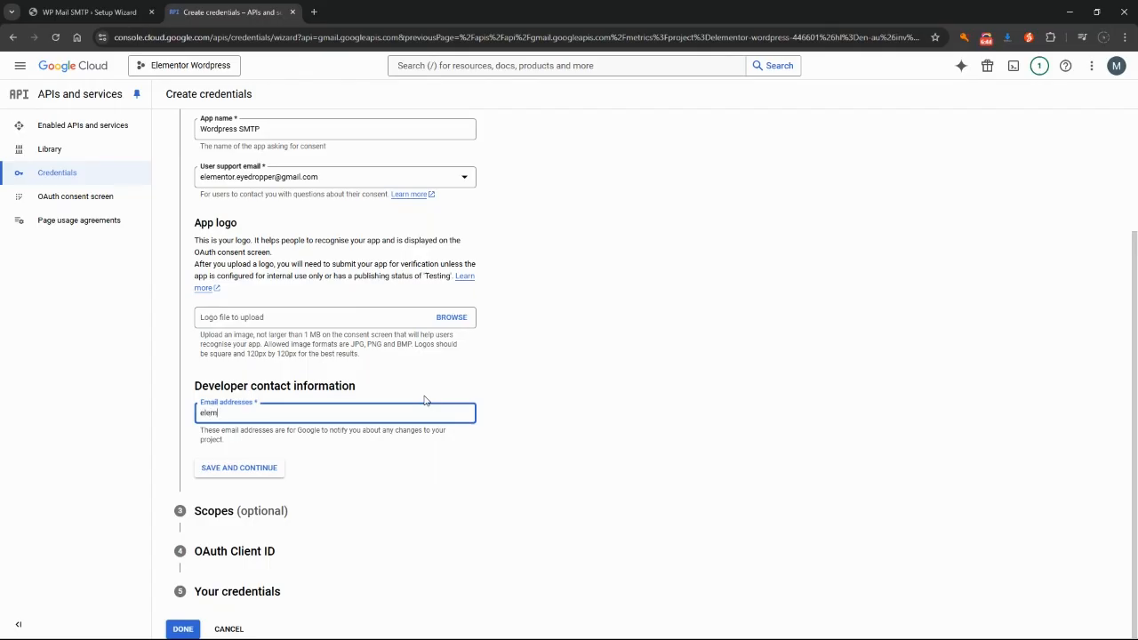
{"action": "left_click", "coordinate": [267, 469]}
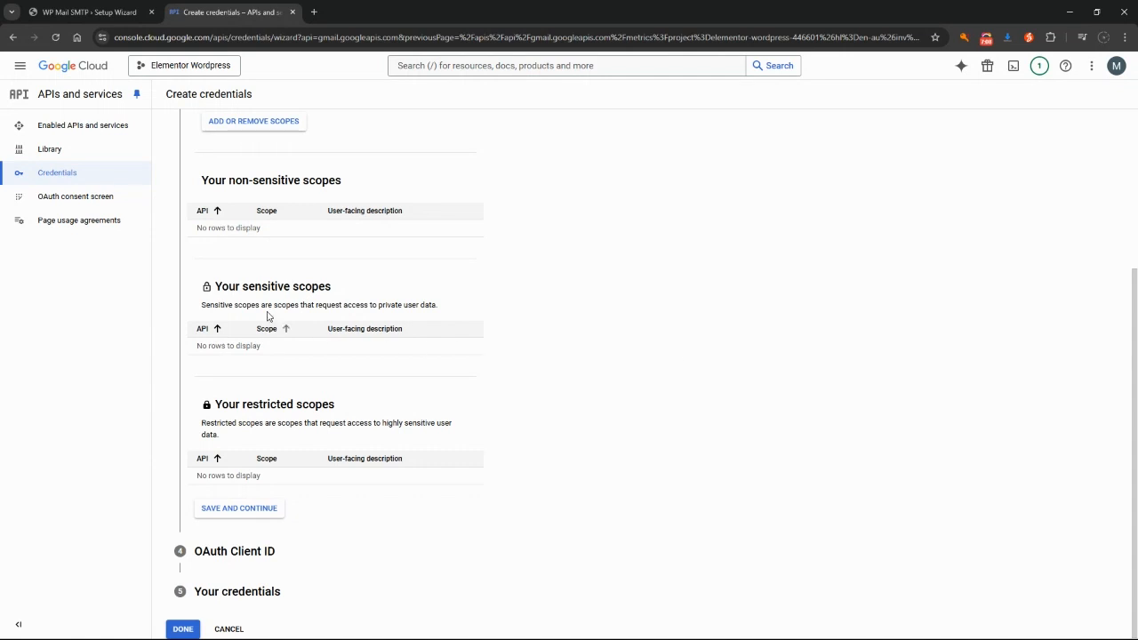
Skip the Scopes step and set the OAuth client type to Web application
{"action": "left_click", "coordinate": [241, 514]}
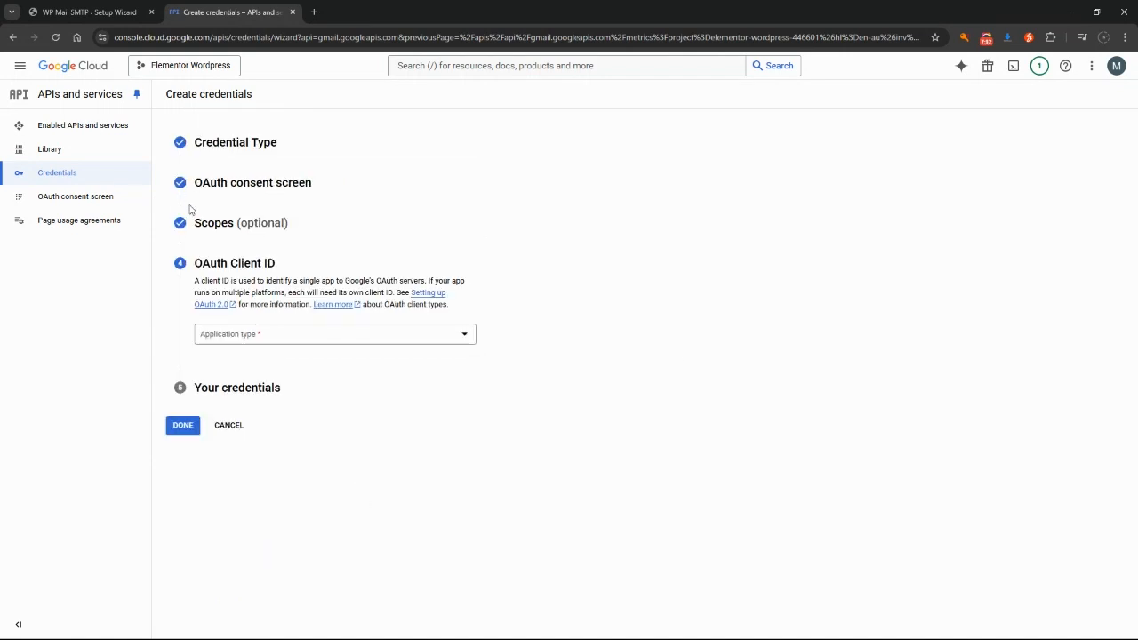
{"action": "left_click_drag", "start_coordinate": [194, 263], "coordinate": [279, 267]}
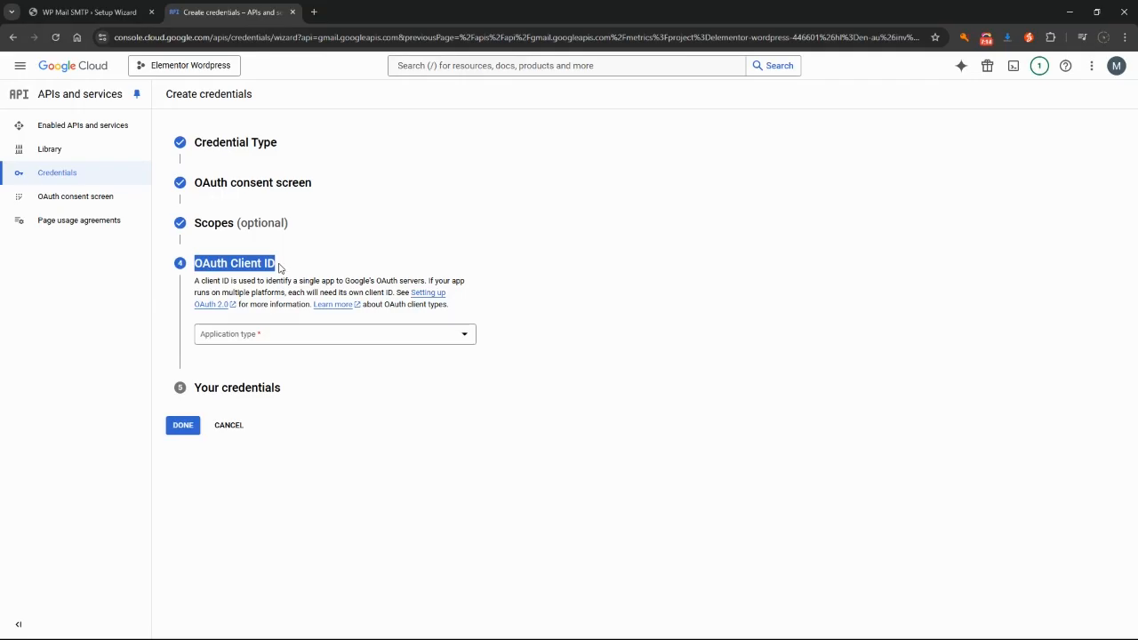
{"action": "left_click", "coordinate": [460, 343]}
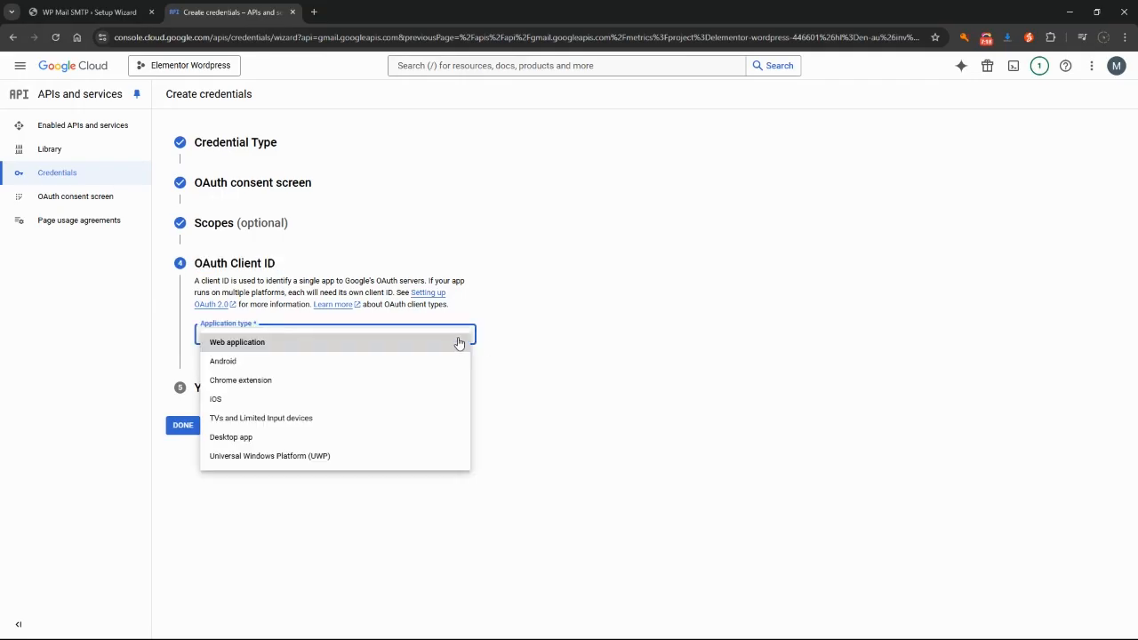
{"action": "left_click", "coordinate": [253, 346]}
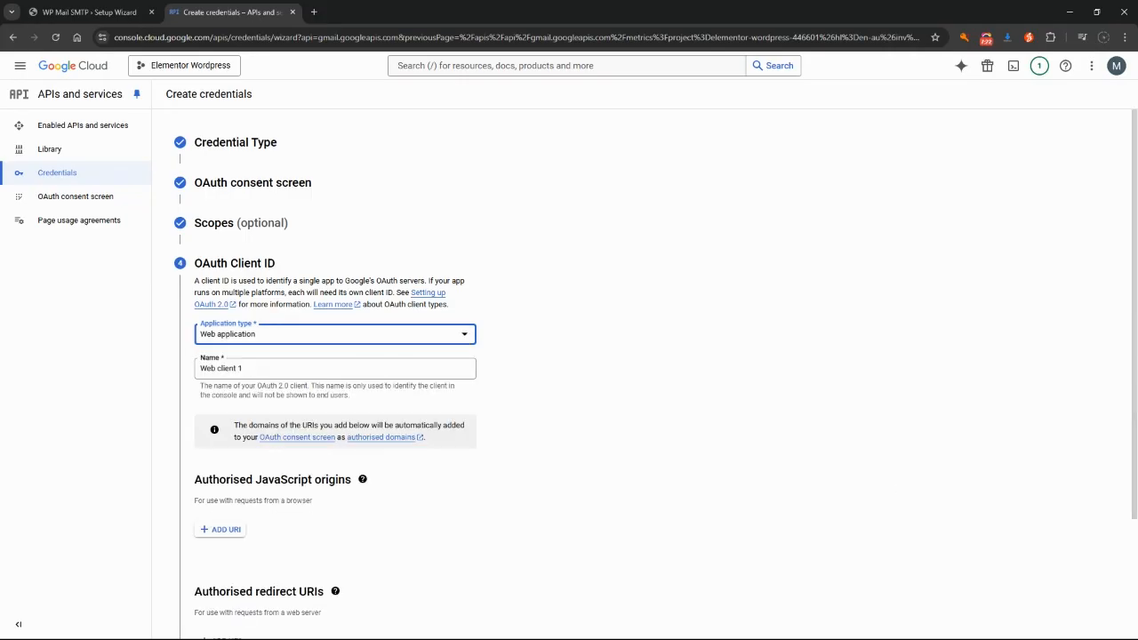
Rename the client 'Wordpress SMTP' and add an empty authorized redirect URI row
{"action": "left_click", "coordinate": [252, 371]}
{"action": "key", "text": "ctrl+a"}
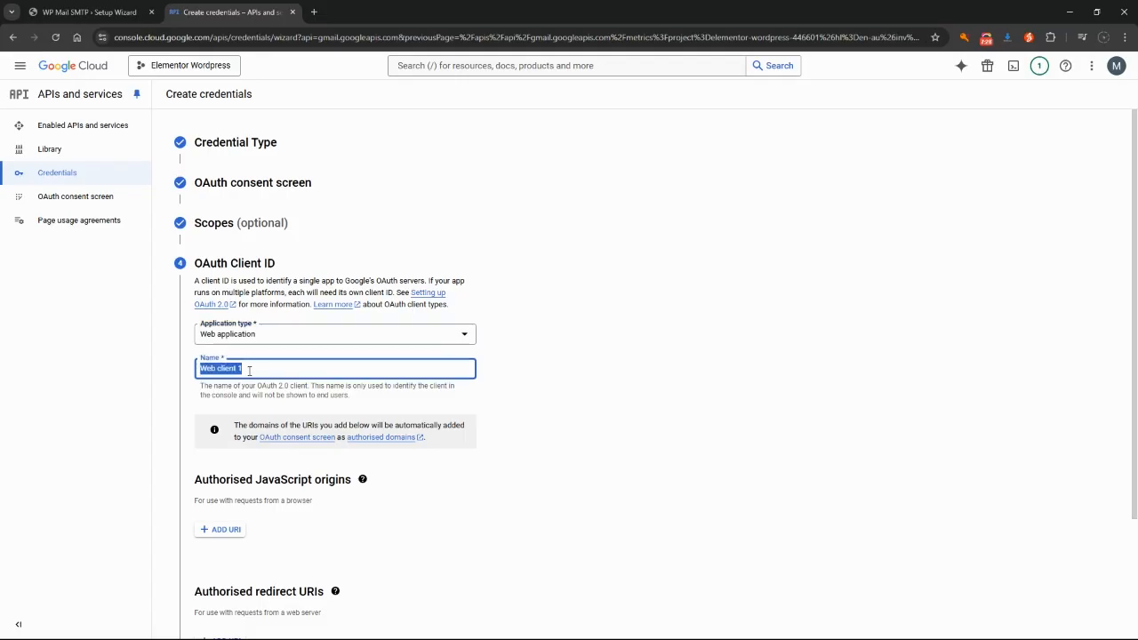
{"action": "type", "text": "Wordpress SMTP"}
{"action": "scroll", "coordinate": [388, 436], "scroll_direction": "down", "scroll_amount": 2}
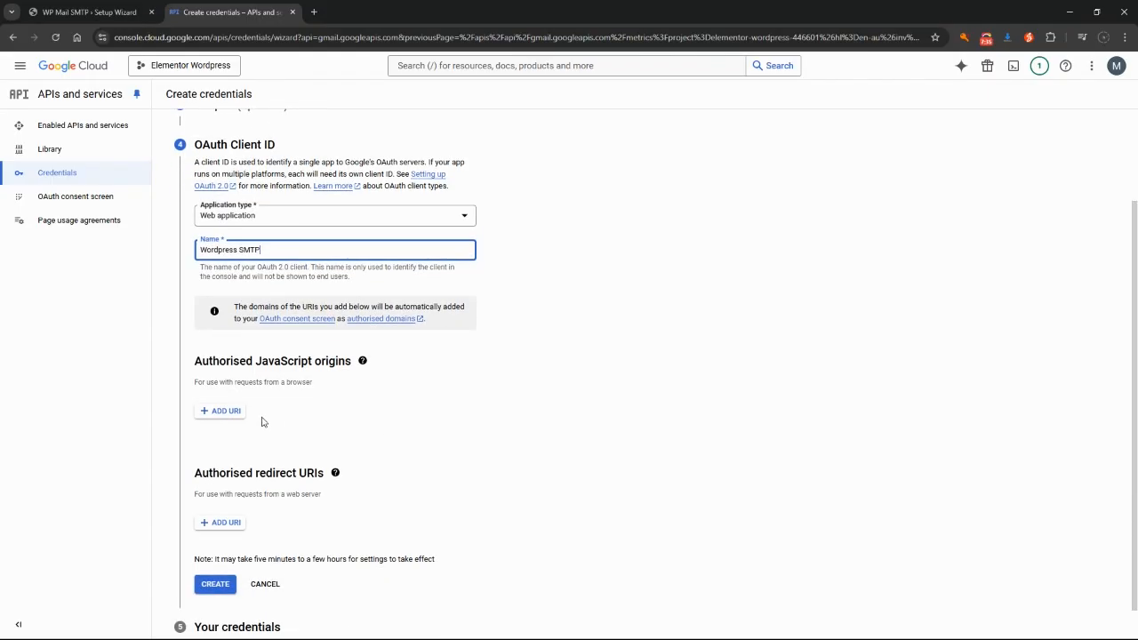
{"action": "scroll", "coordinate": [225, 418], "scroll_direction": "down", "scroll_amount": 1}
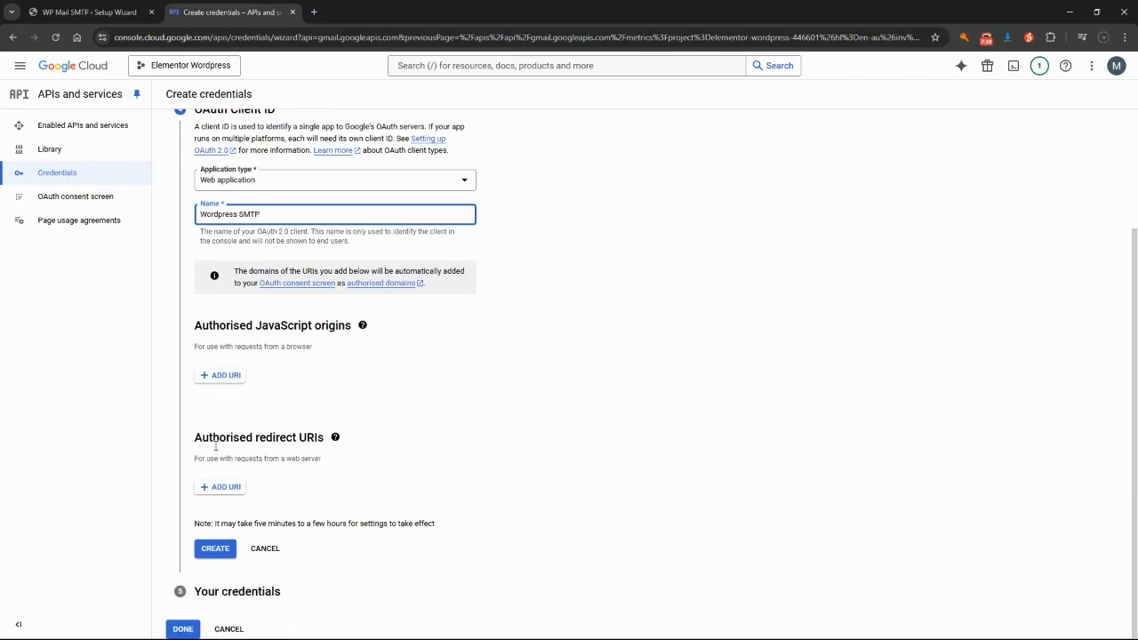
{"action": "left_click", "coordinate": [214, 488]}
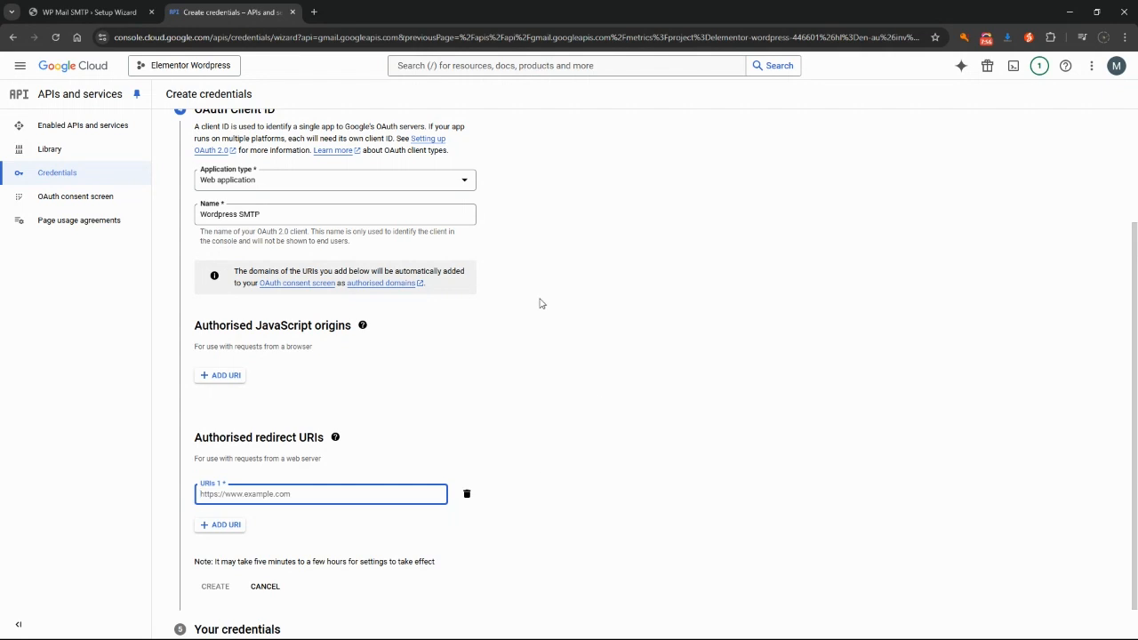
{"action": "left_click", "coordinate": [56, 9]}
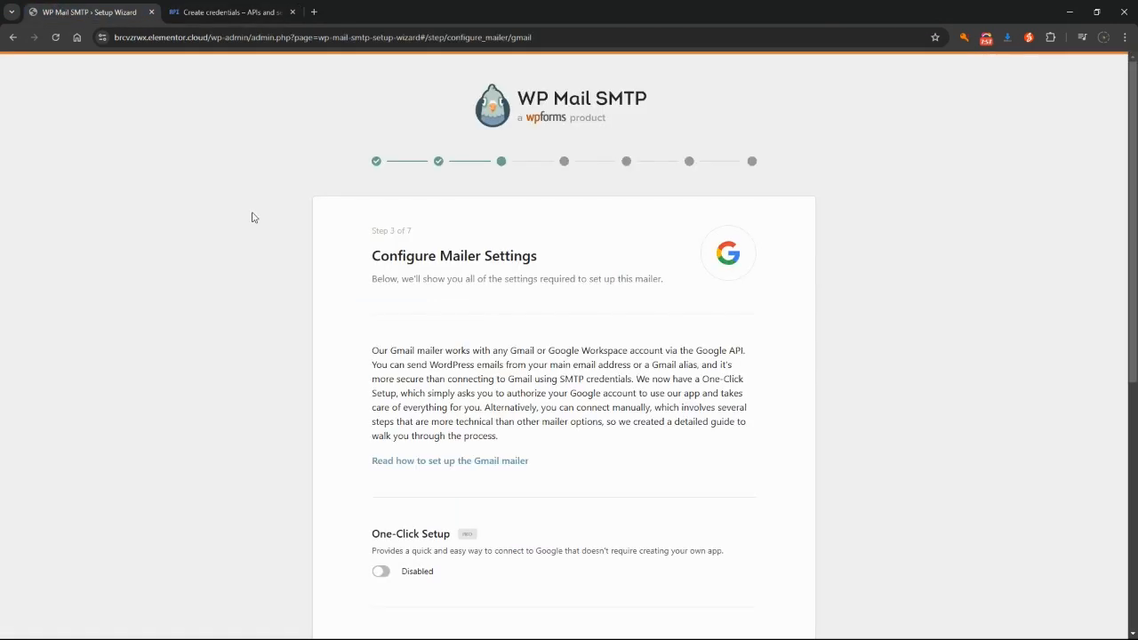
{"action": "left_click", "coordinate": [434, 462]}
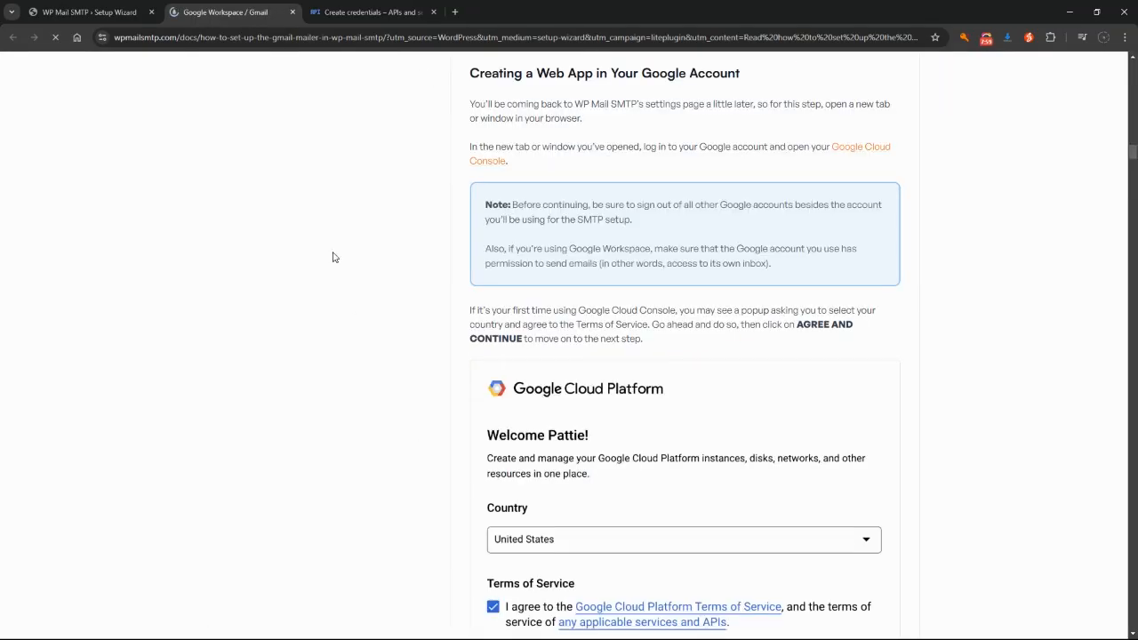
{"action": "scroll", "coordinate": [716, 368], "scroll_direction": "down", "scroll_amount": 15}
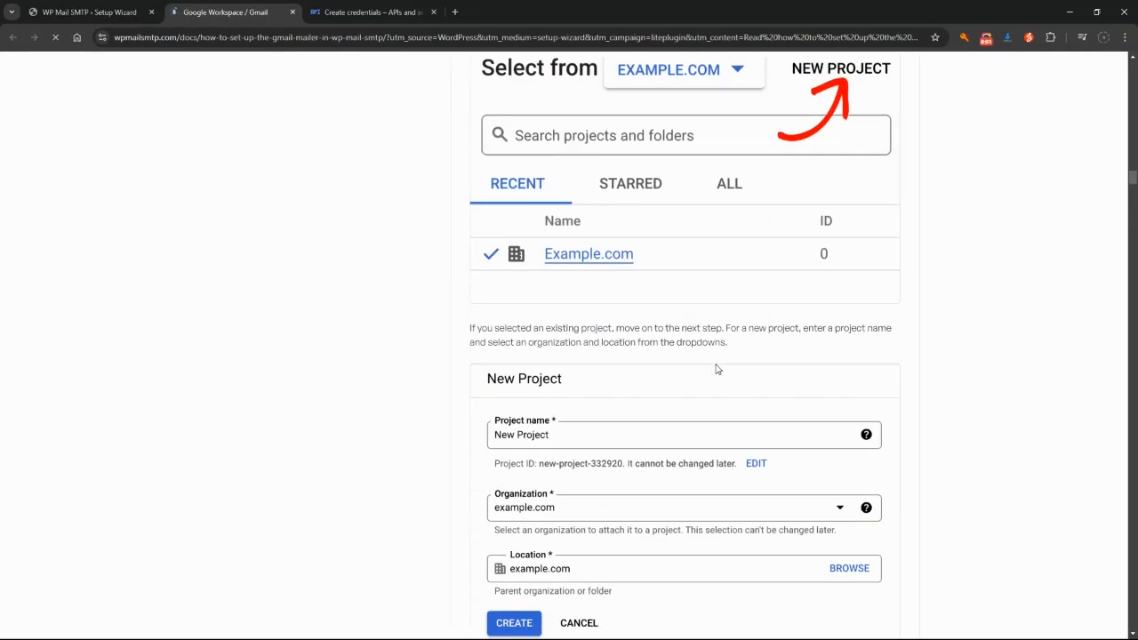
{"action": "scroll", "coordinate": [722, 373], "scroll_direction": "down", "scroll_amount": 12}
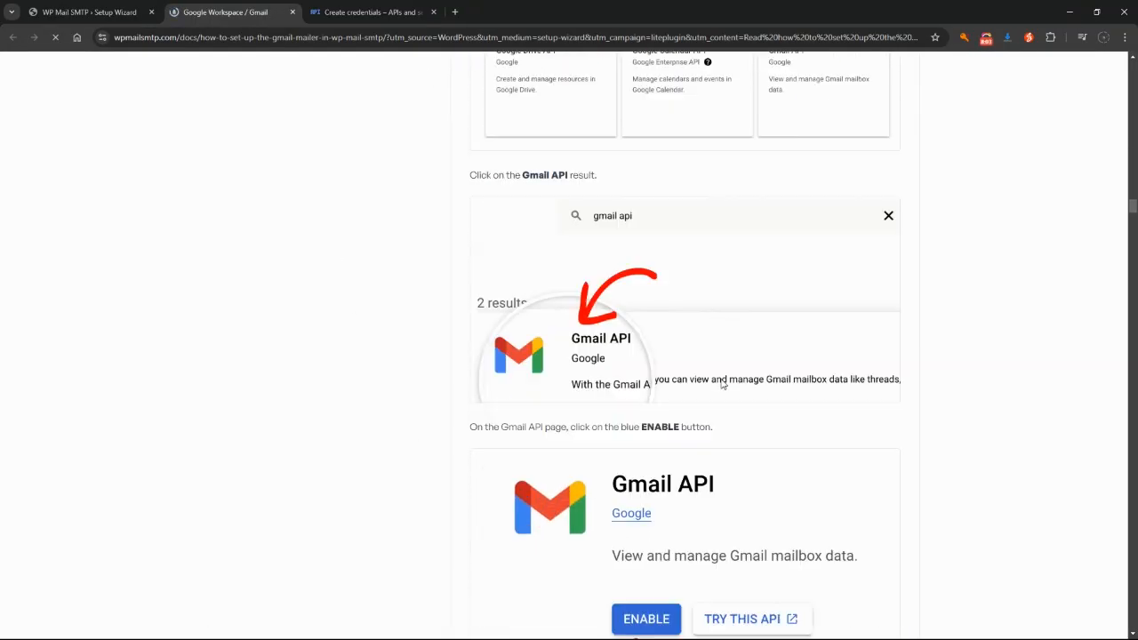
{"action": "scroll", "coordinate": [721, 382], "scroll_direction": "down", "scroll_amount": 12}
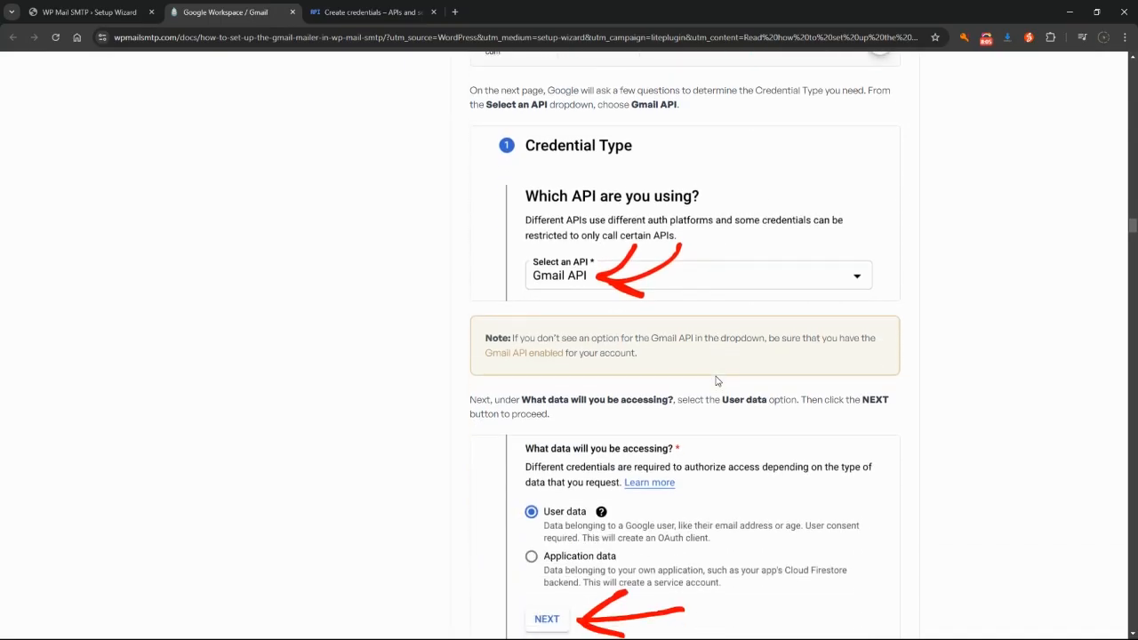
{"action": "scroll", "coordinate": [717, 381], "scroll_direction": "down", "scroll_amount": 4}
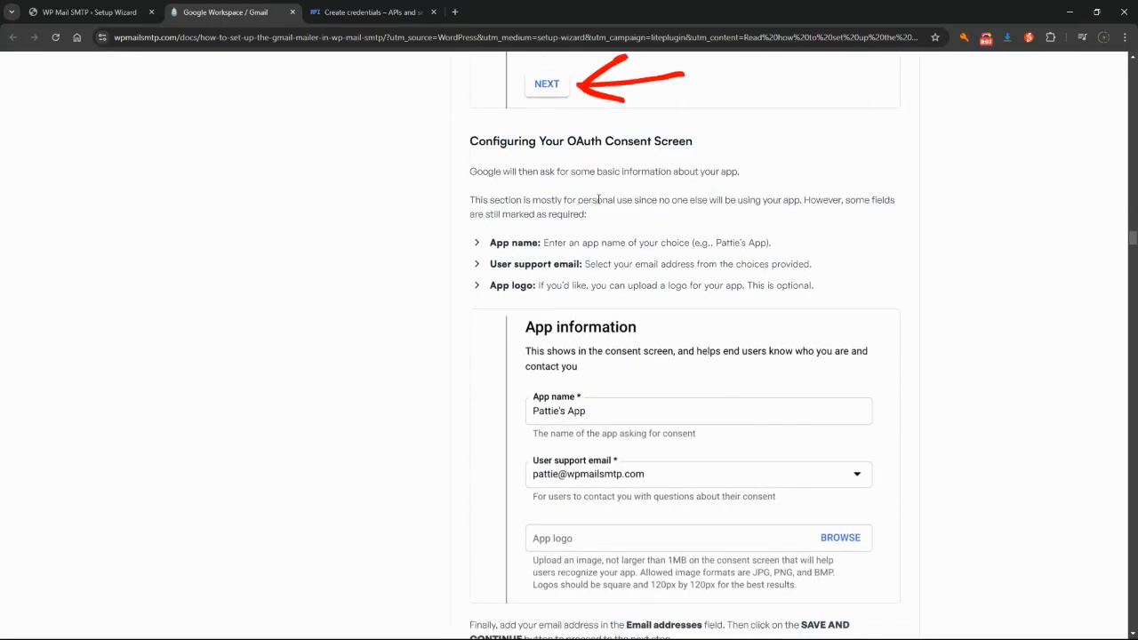
{"action": "scroll", "coordinate": [646, 267], "scroll_direction": "down", "scroll_amount": 12}
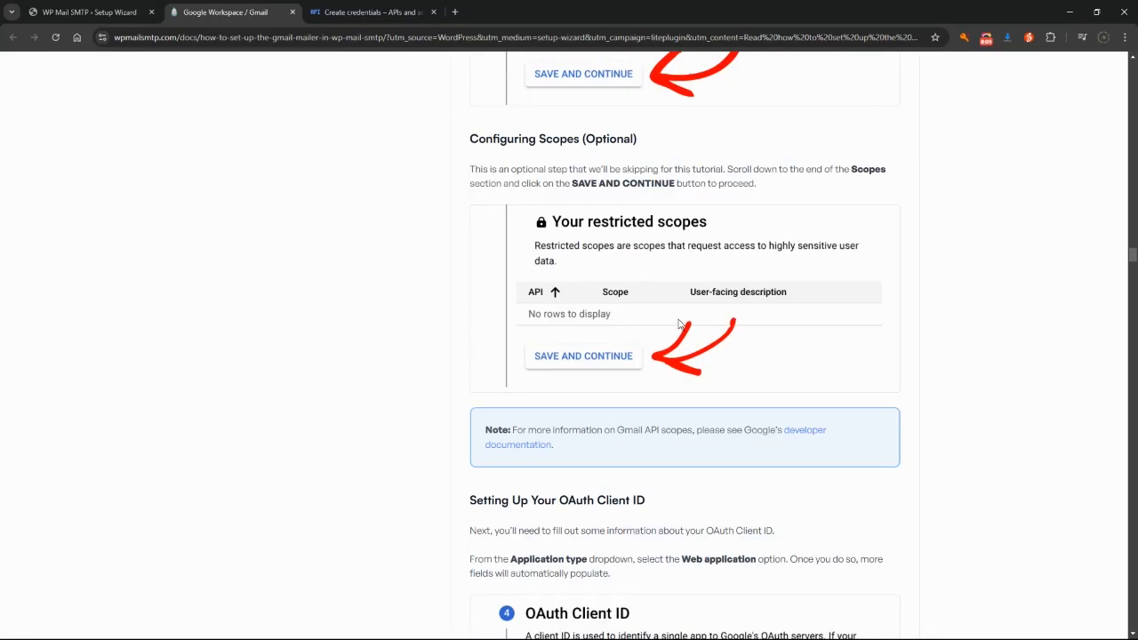
{"action": "scroll", "coordinate": [694, 335], "scroll_direction": "down", "scroll_amount": 4}
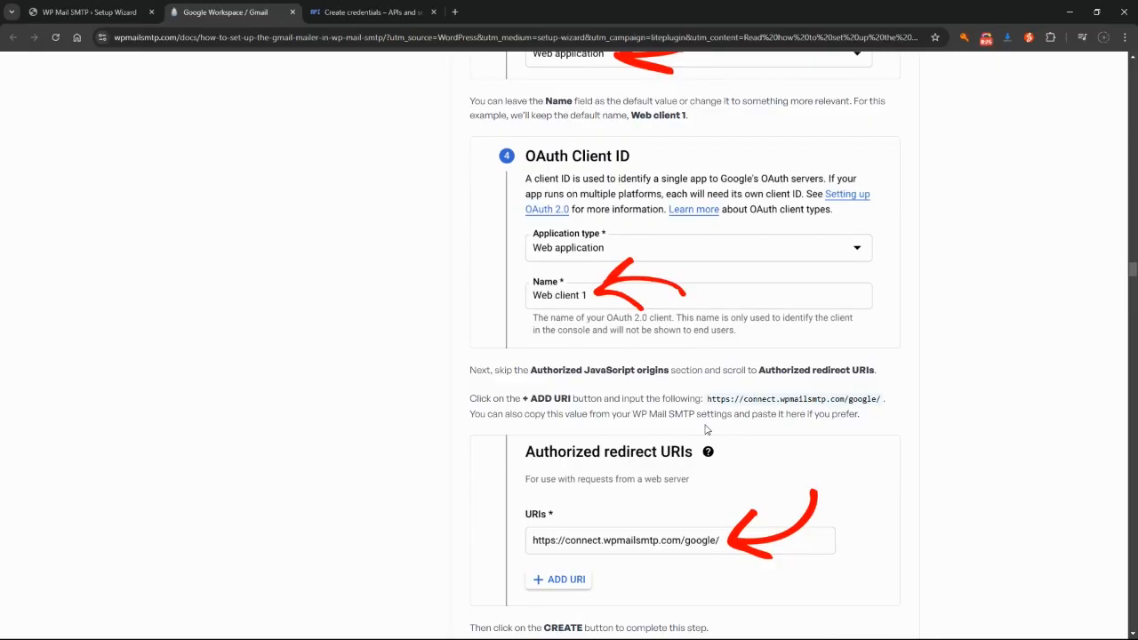
{"action": "left_click_drag", "start_coordinate": [709, 398], "coordinate": [882, 399]}
{"action": "key", "text": "ctrl+c"}
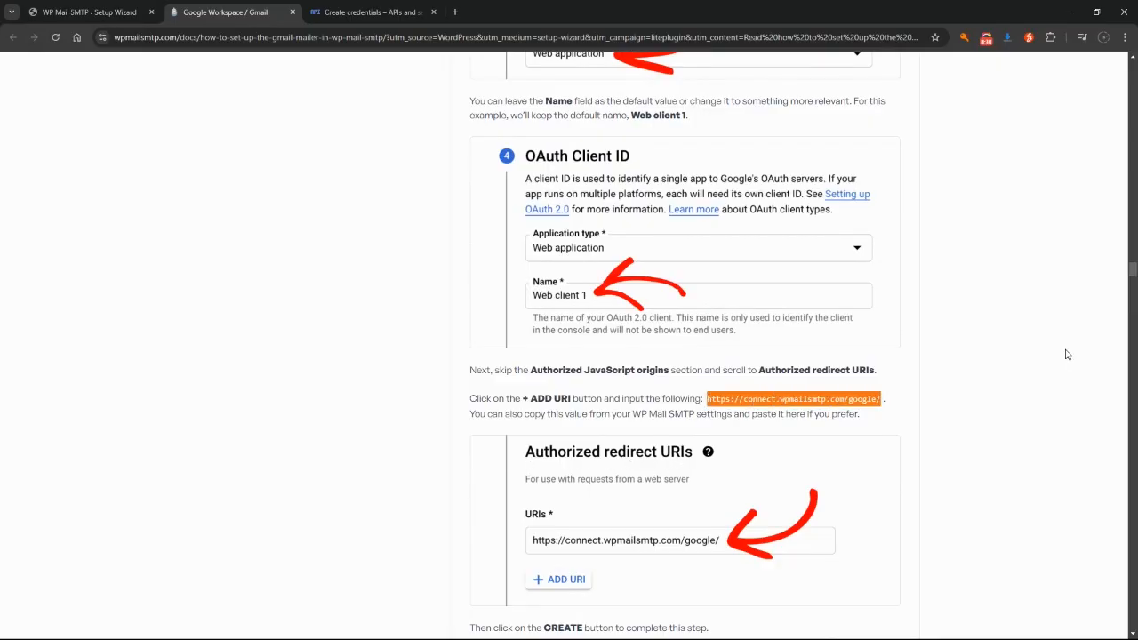
{"action": "left_click", "coordinate": [339, 13]}
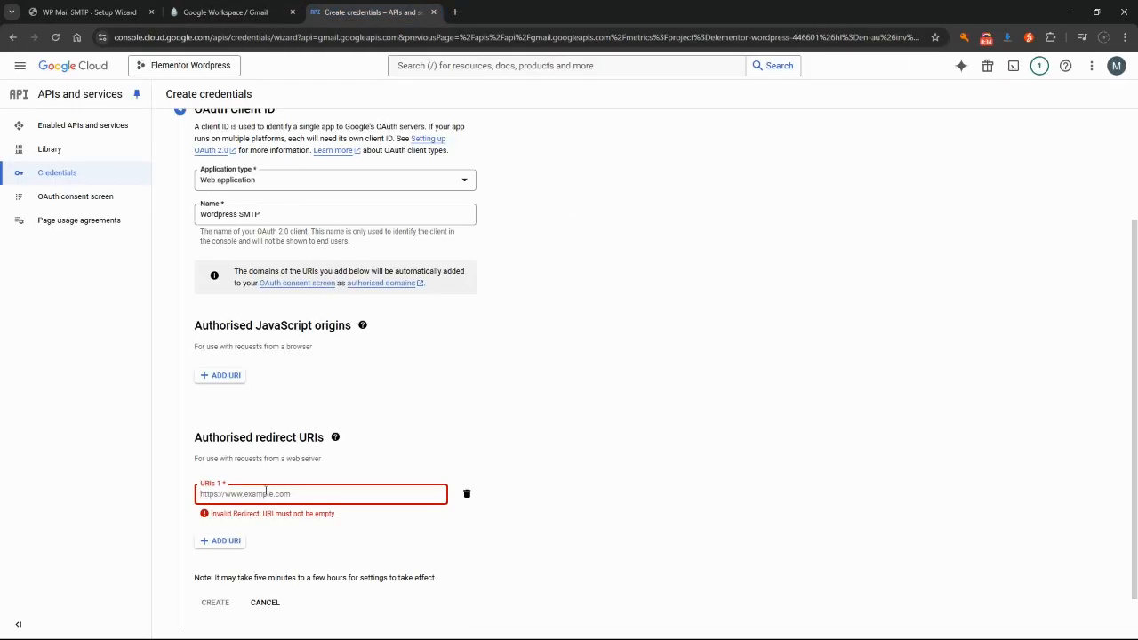
{"action": "key", "text": "ctrl+v"}
{"action": "scroll", "coordinate": [582, 409], "scroll_direction": "down", "scroll_amount": 1}
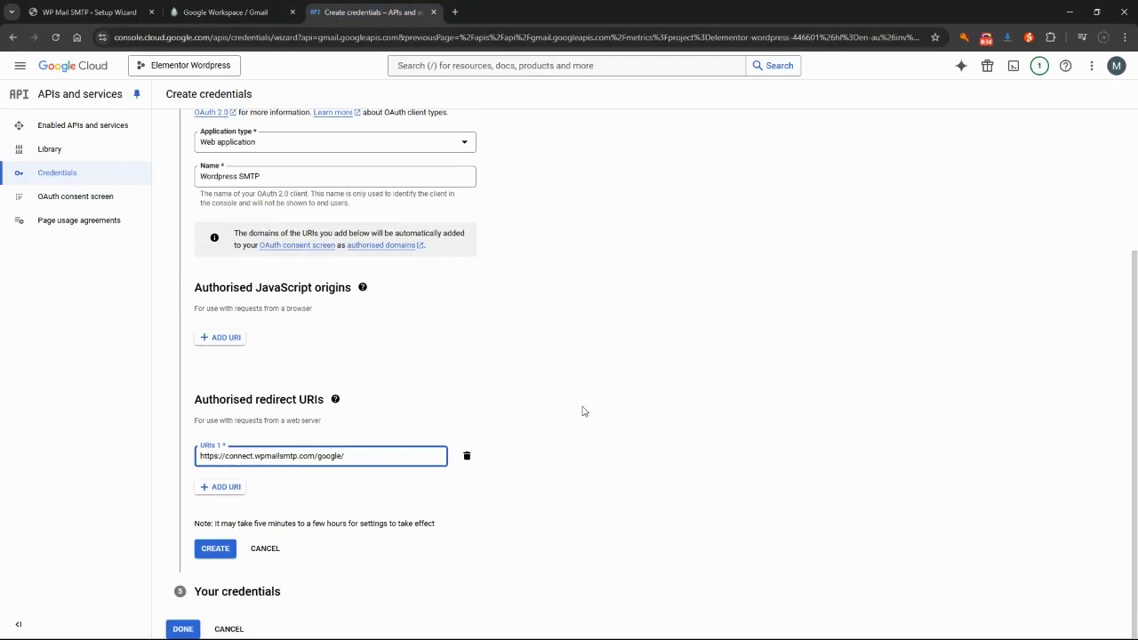
{"action": "left_click", "coordinate": [215, 550]}
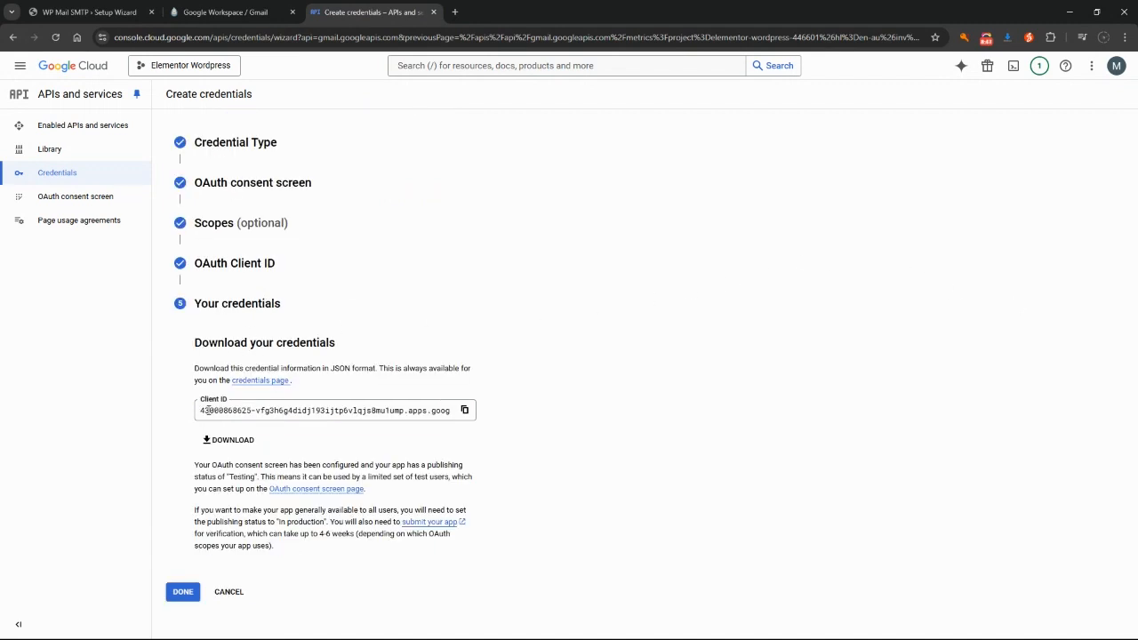
Copy the new Client ID and return to the WP Mail SMTP wizard
{"action": "left_click", "coordinate": [402, 412]}
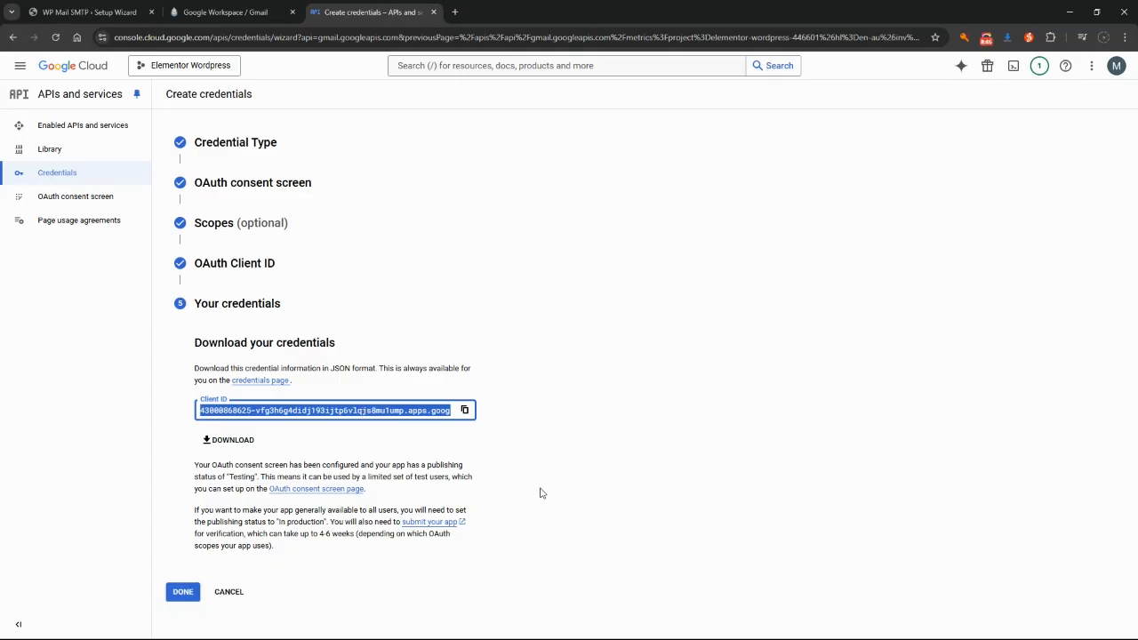
{"action": "left_click", "coordinate": [464, 411]}
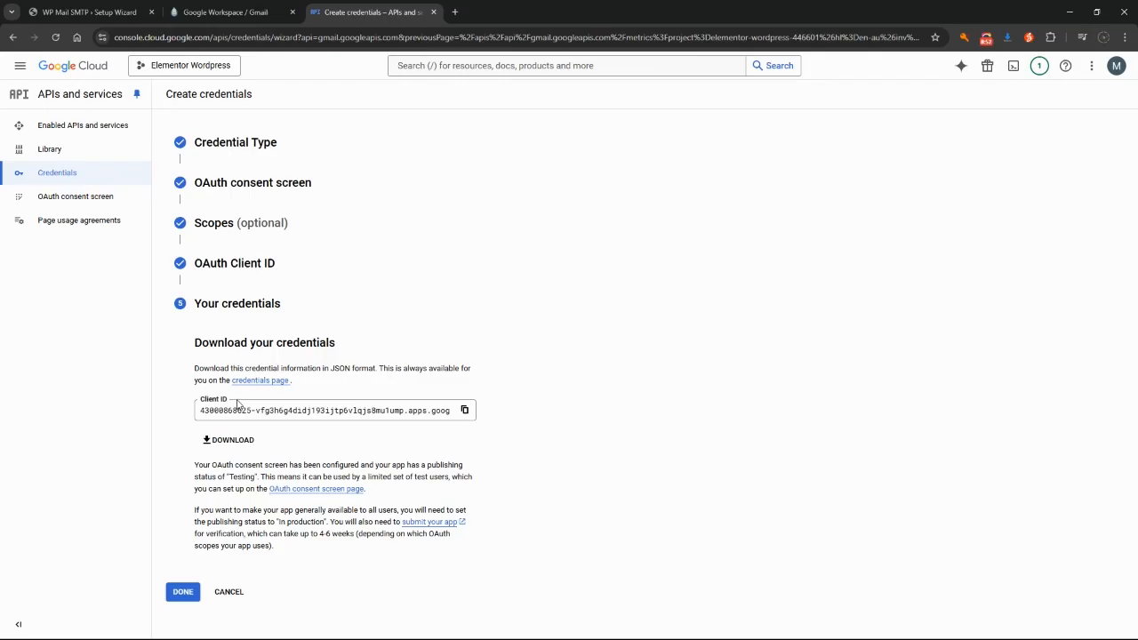
{"action": "left_click", "coordinate": [102, 12]}
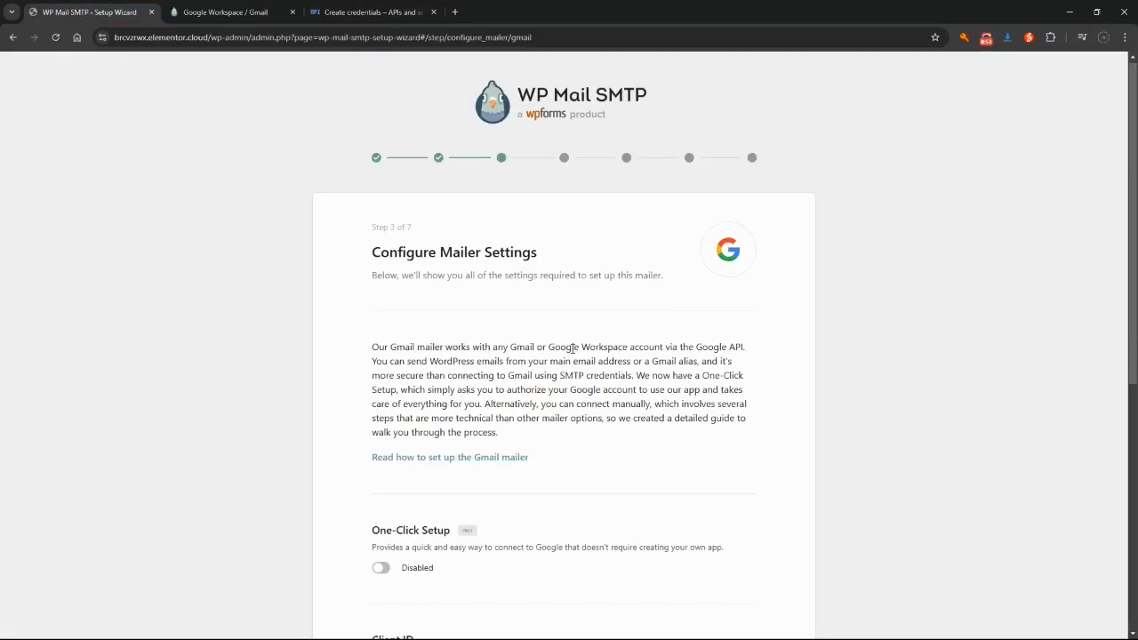
Paste the copied Client ID into the wizard's Client ID field, then go back to Google Cloud credentials
{"action": "scroll", "coordinate": [572, 348], "scroll_direction": "down", "scroll_amount": 3}
{"action": "left_click", "coordinate": [436, 370]}
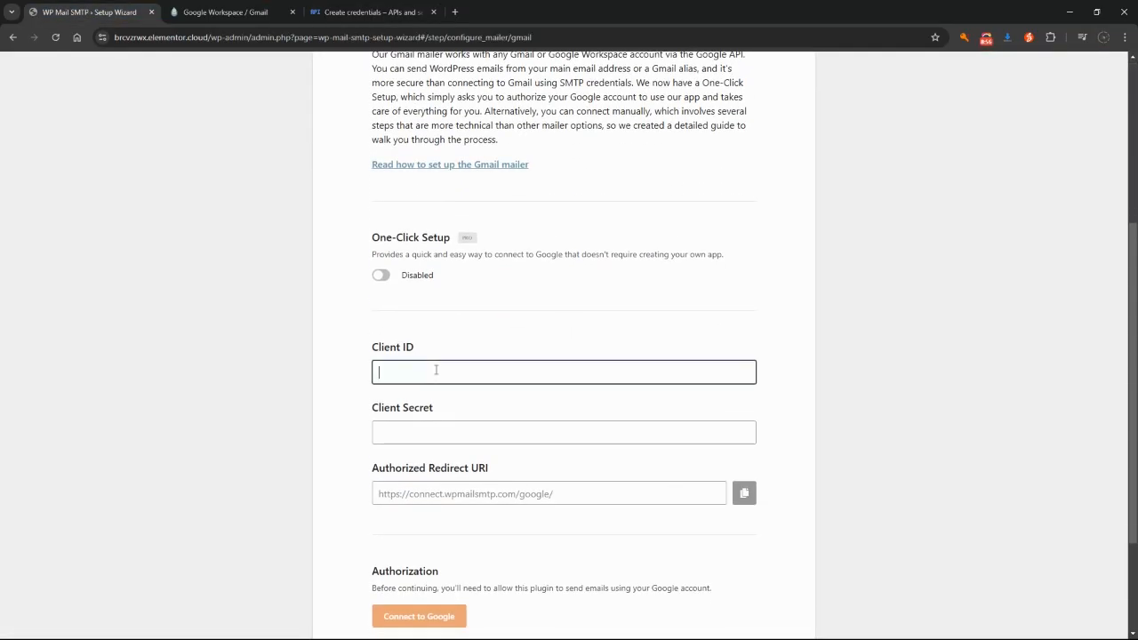
{"action": "key", "text": "ctrl+v"}
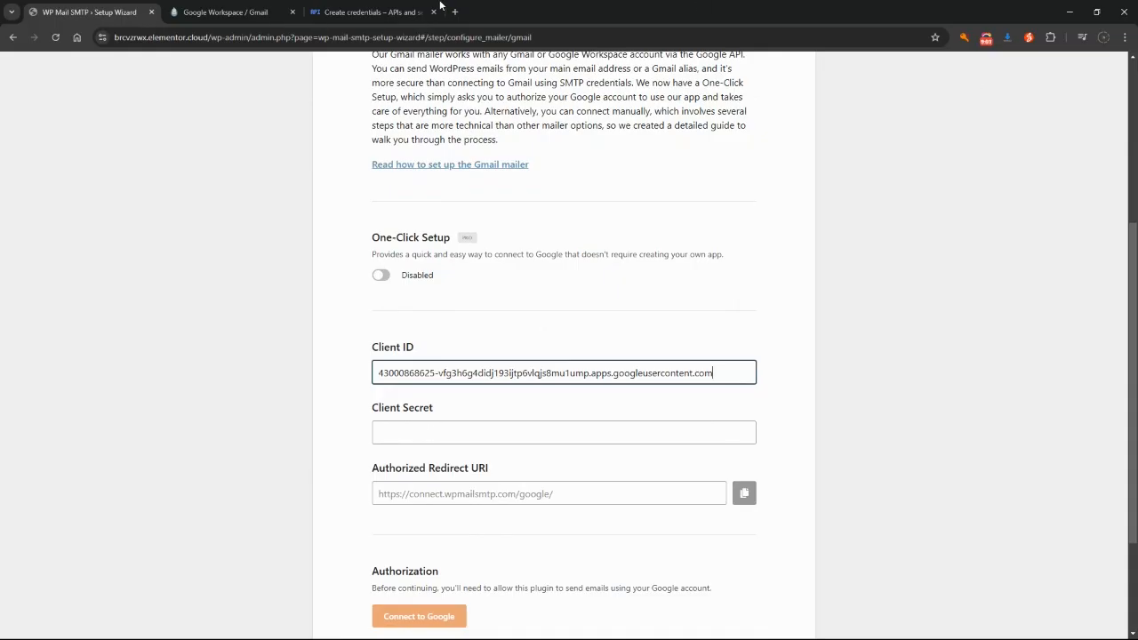
{"action": "left_click", "coordinate": [362, 12]}
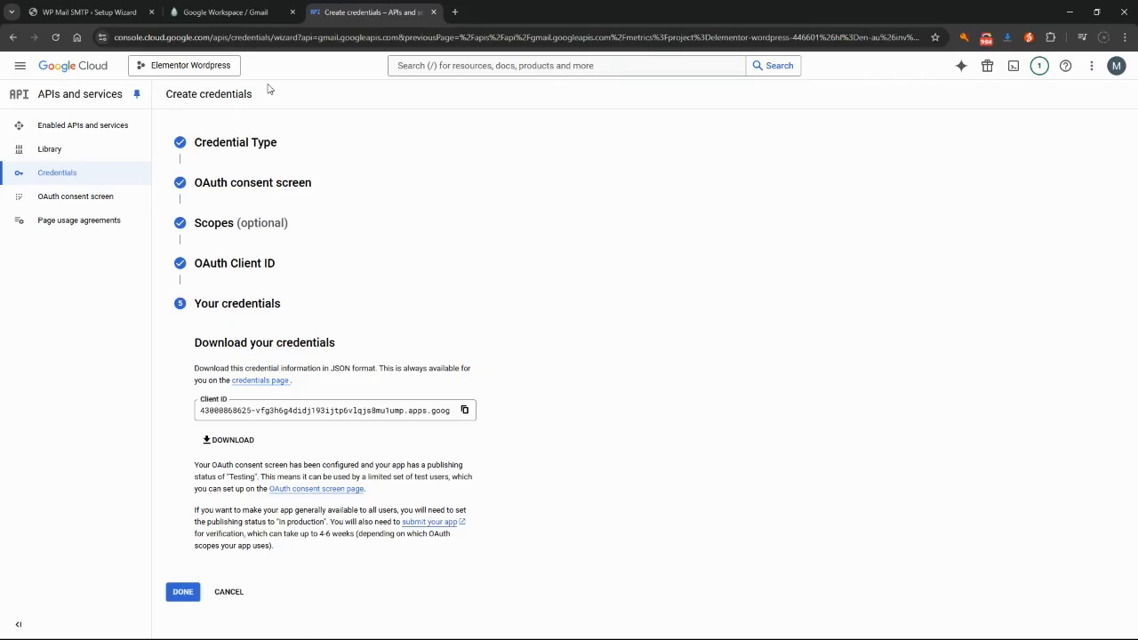
Publish the Wordpress SMTP app on the OAuth consent screen, confirming the move to production
{"action": "left_click", "coordinate": [59, 203]}
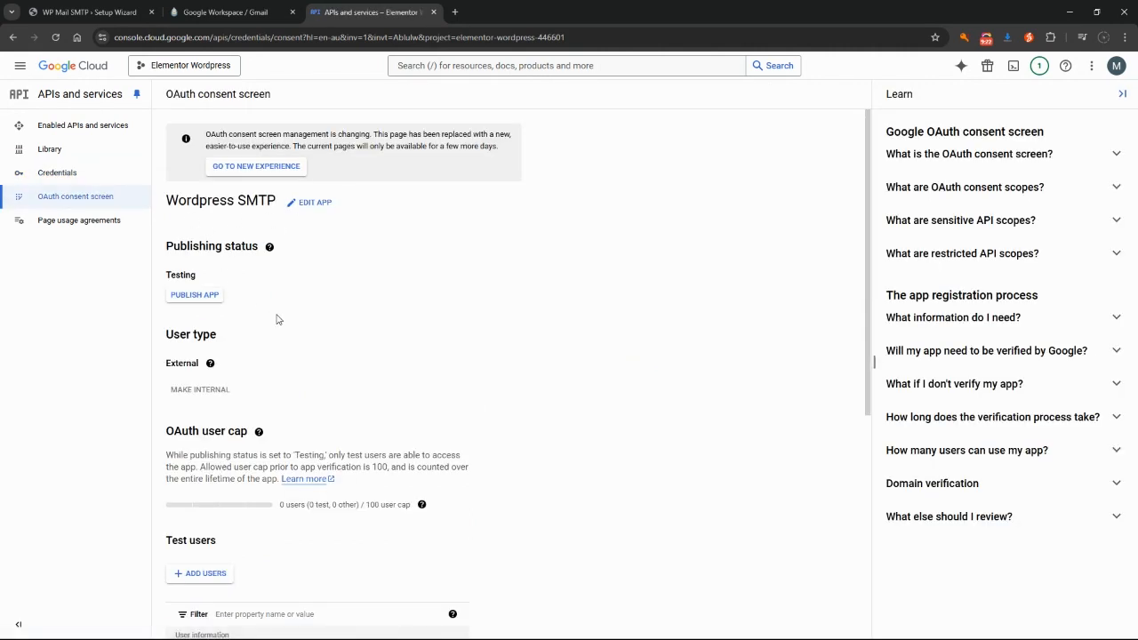
{"action": "scroll", "coordinate": [276, 319], "scroll_direction": "down", "scroll_amount": 1}
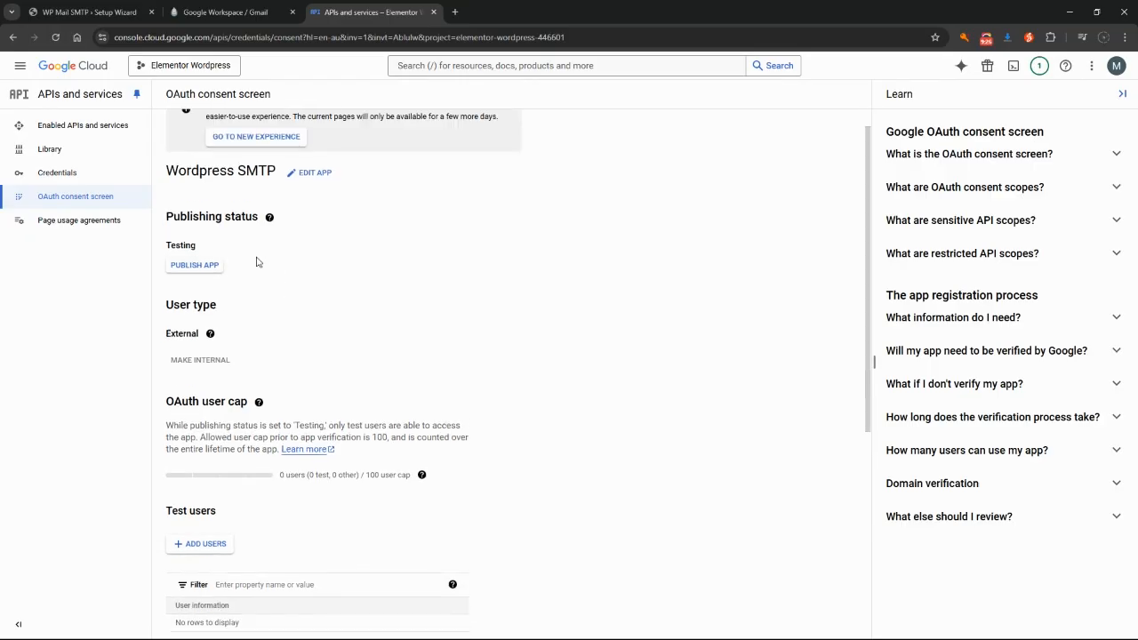
{"action": "left_click", "coordinate": [190, 295]}
{"action": "left_click", "coordinate": [701, 409]}
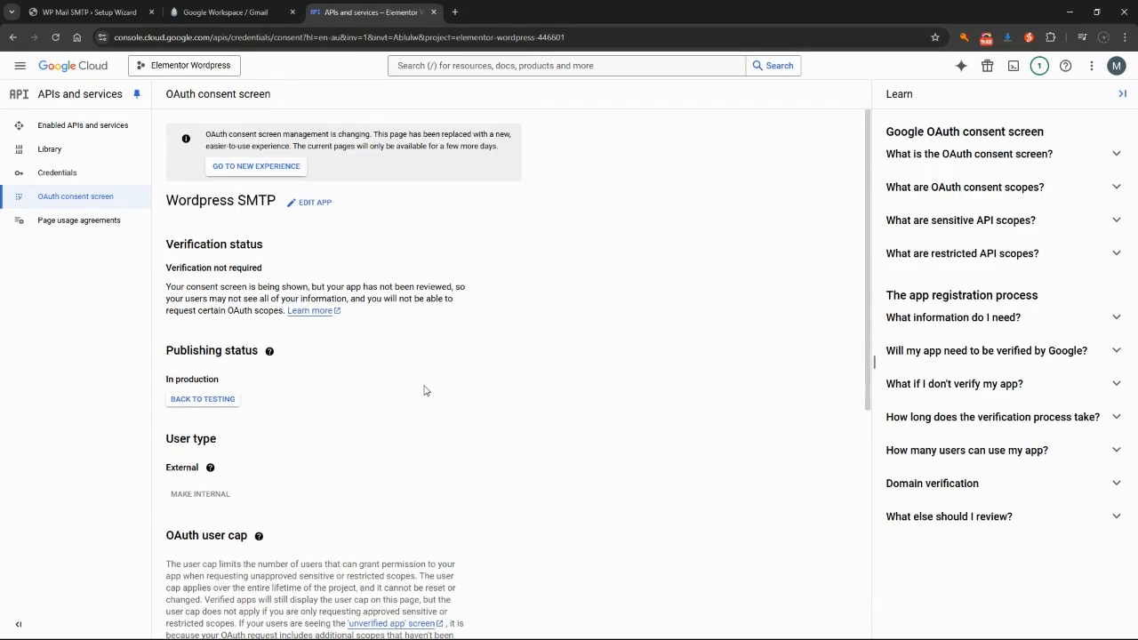
Check the External user type note, then open the Credentials list
{"action": "scroll", "coordinate": [357, 376], "scroll_direction": "down", "scroll_amount": 1}
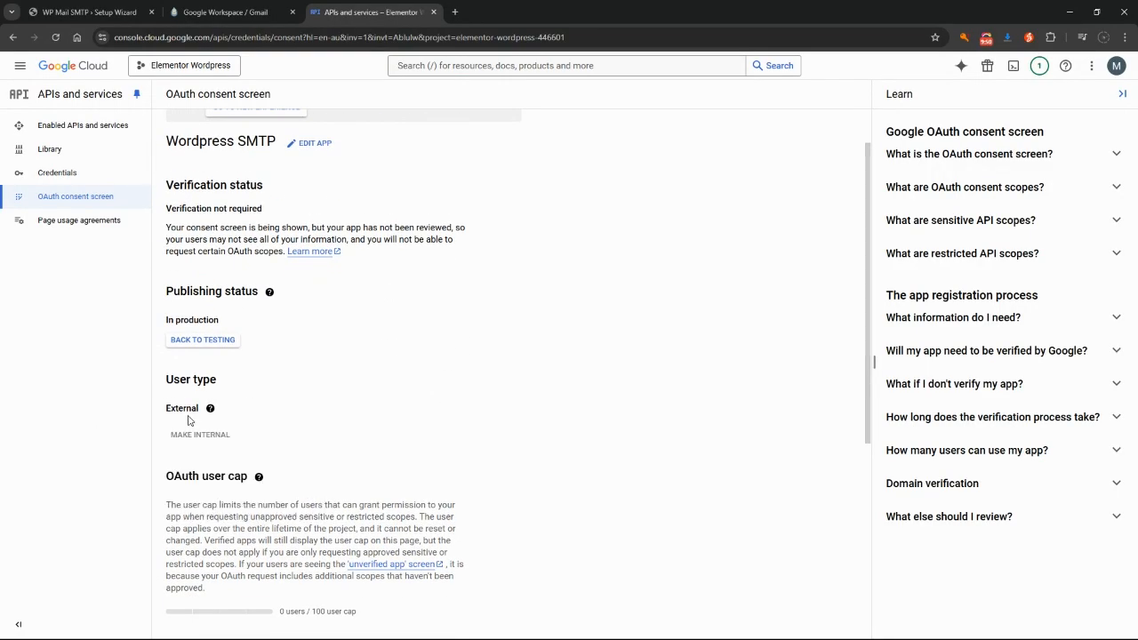
{"action": "mouse_move", "coordinate": [210, 440]}
{"action": "left_click_drag", "start_coordinate": [169, 407], "coordinate": [211, 409]}
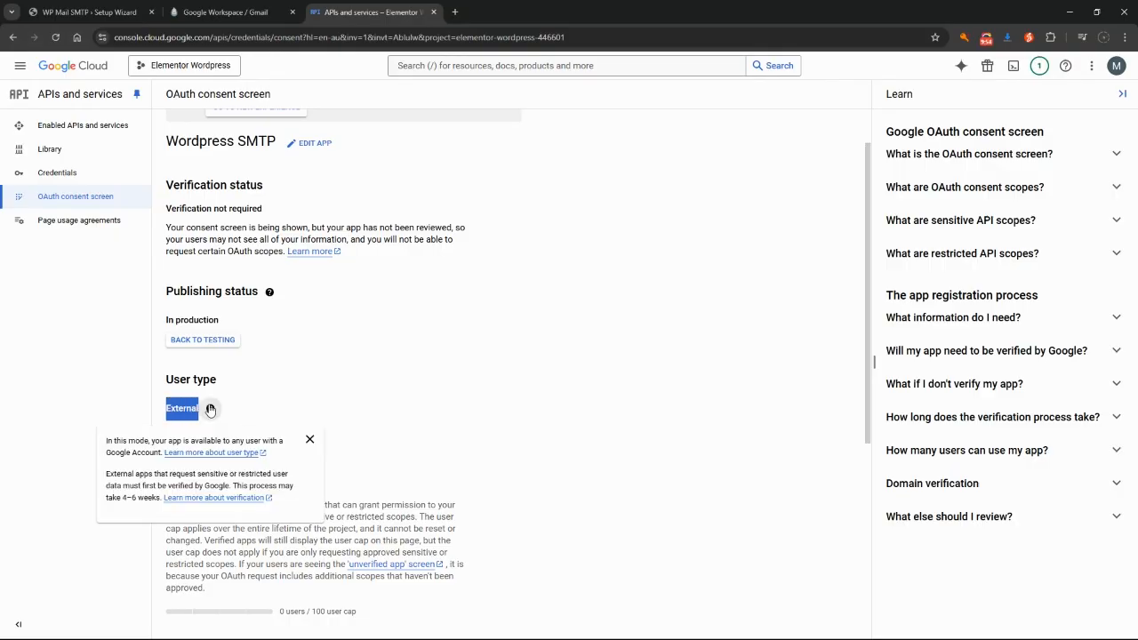
{"action": "left_click", "coordinate": [297, 402]}
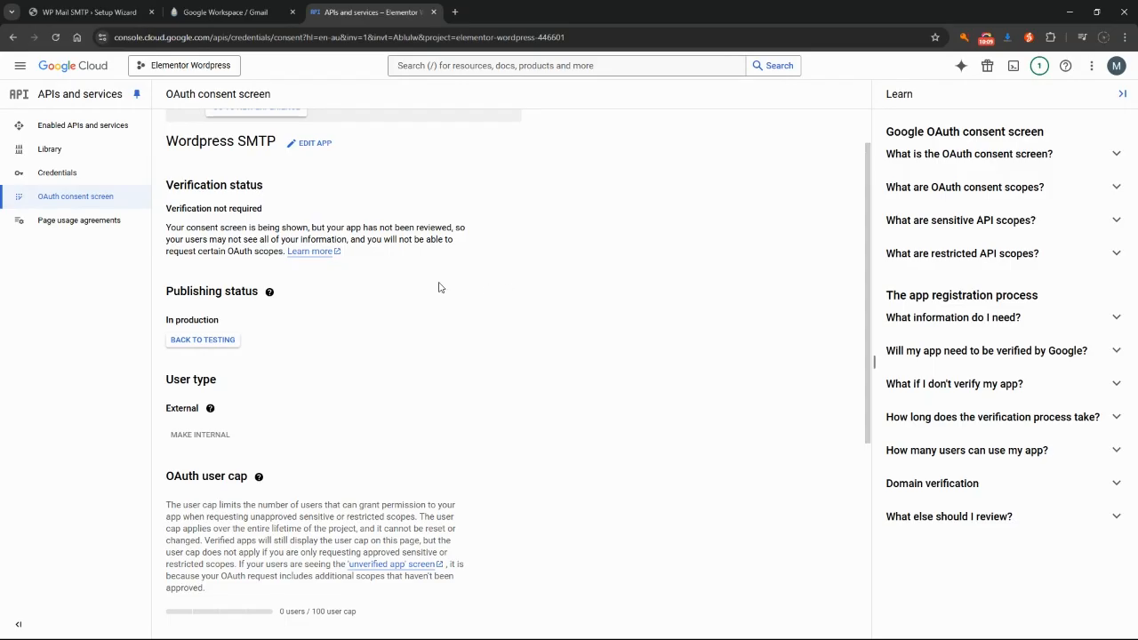
{"action": "left_click", "coordinate": [57, 176]}
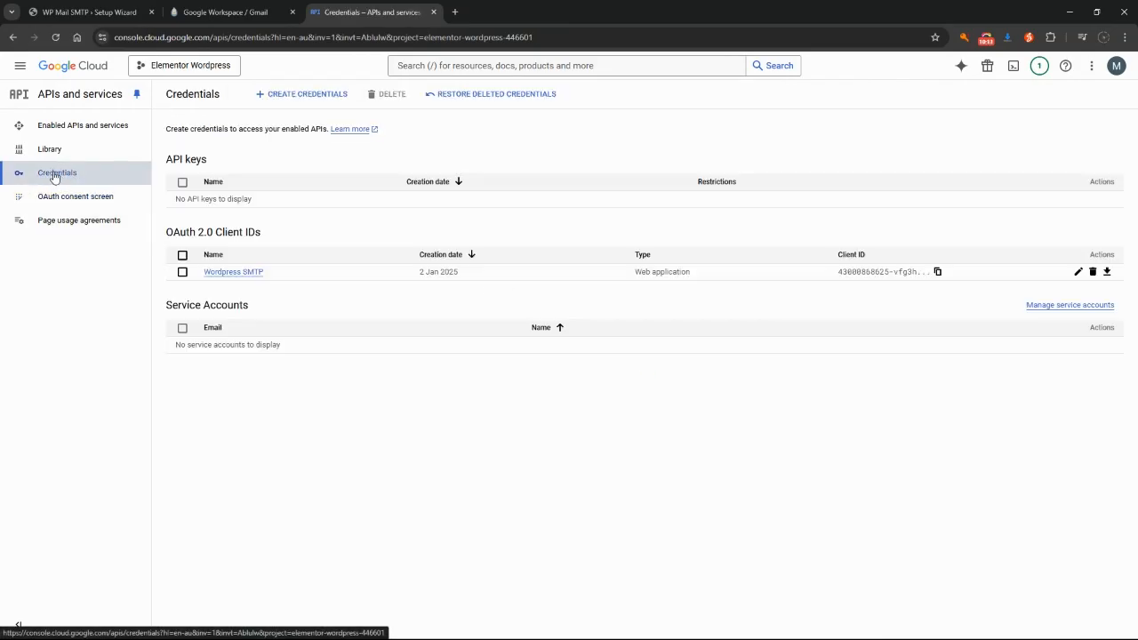
Open the Wordpress SMTP OAuth client details and copy its client secret
{"action": "left_click", "coordinate": [1079, 272]}
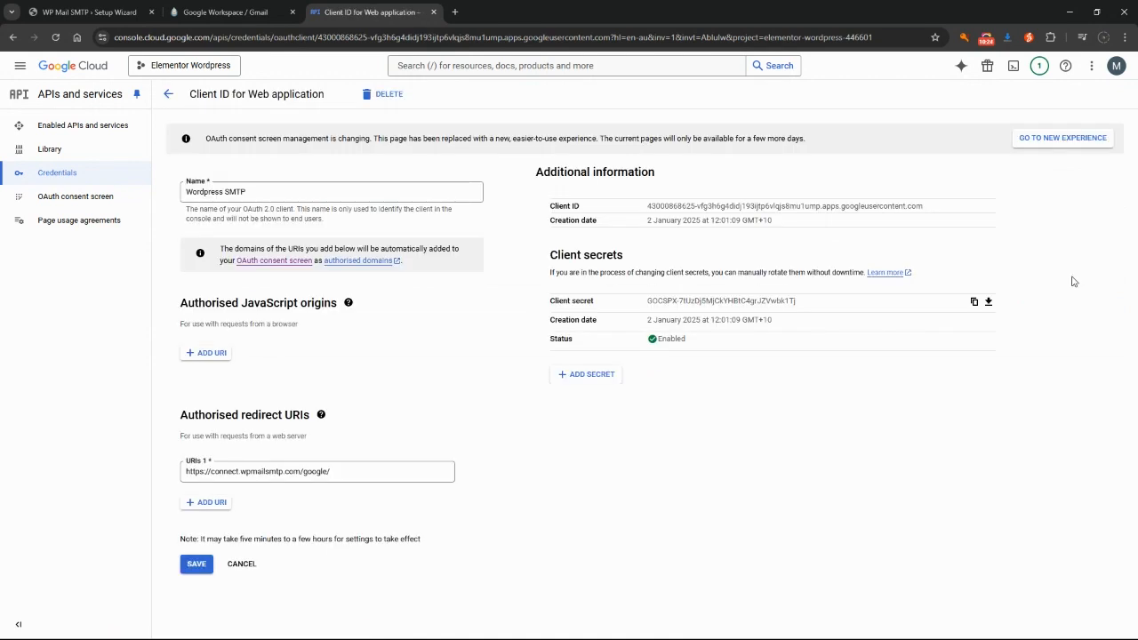
{"action": "left_click", "coordinate": [975, 303]}
Paste the copied client secret into the wizard's Client Secret field
{"action": "left_click", "coordinate": [62, 12]}
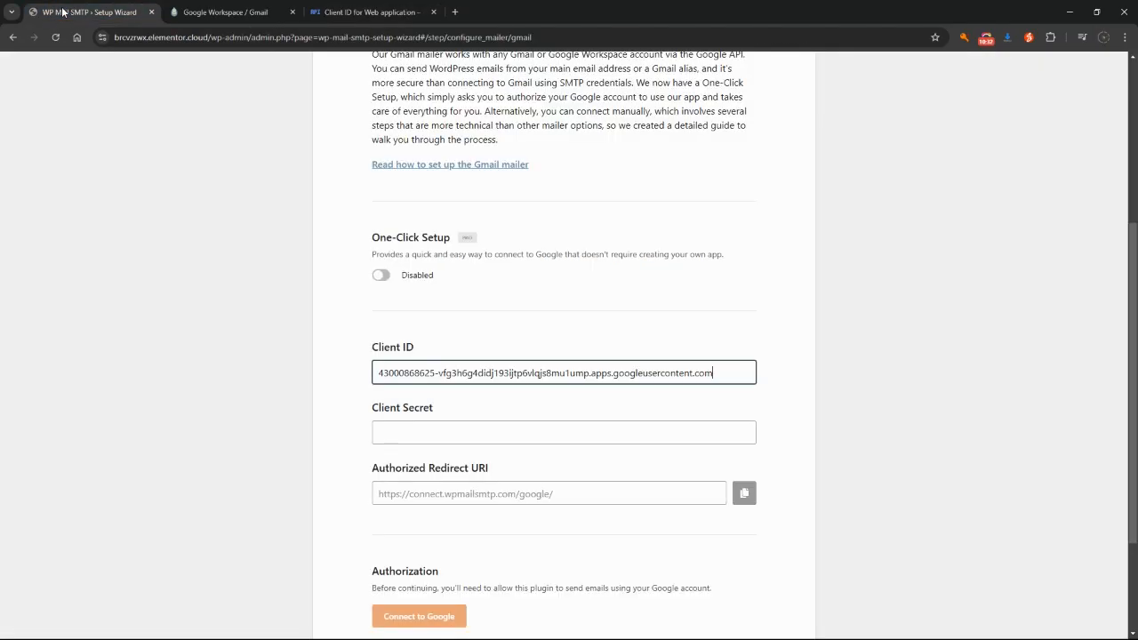
{"action": "left_click", "coordinate": [414, 430]}
{"action": "key", "text": "ctrl+v"}
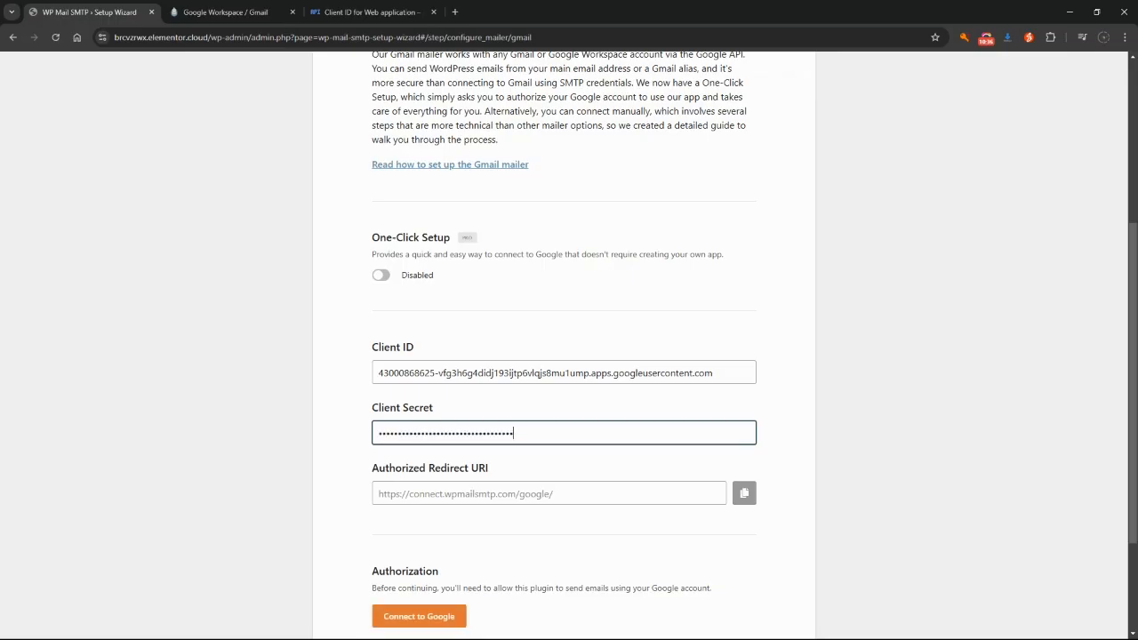
Connect to Google, choose the account, proceed past the unverified-app warning and grant access
{"action": "scroll", "coordinate": [490, 466], "scroll_direction": "down", "scroll_amount": 2}
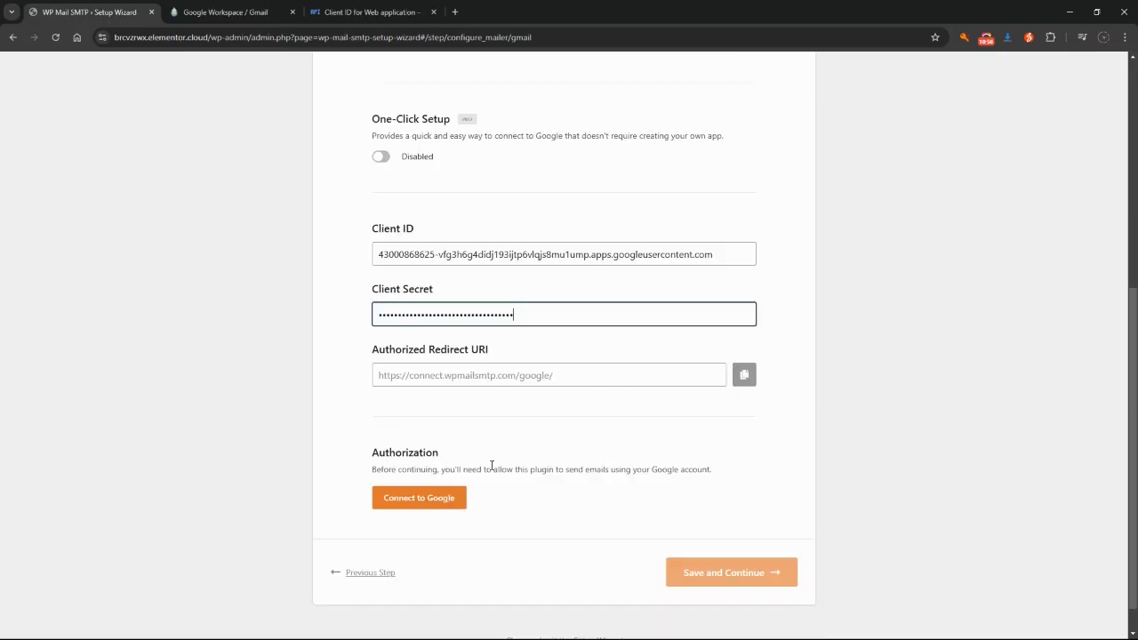
{"action": "left_click", "coordinate": [430, 500]}
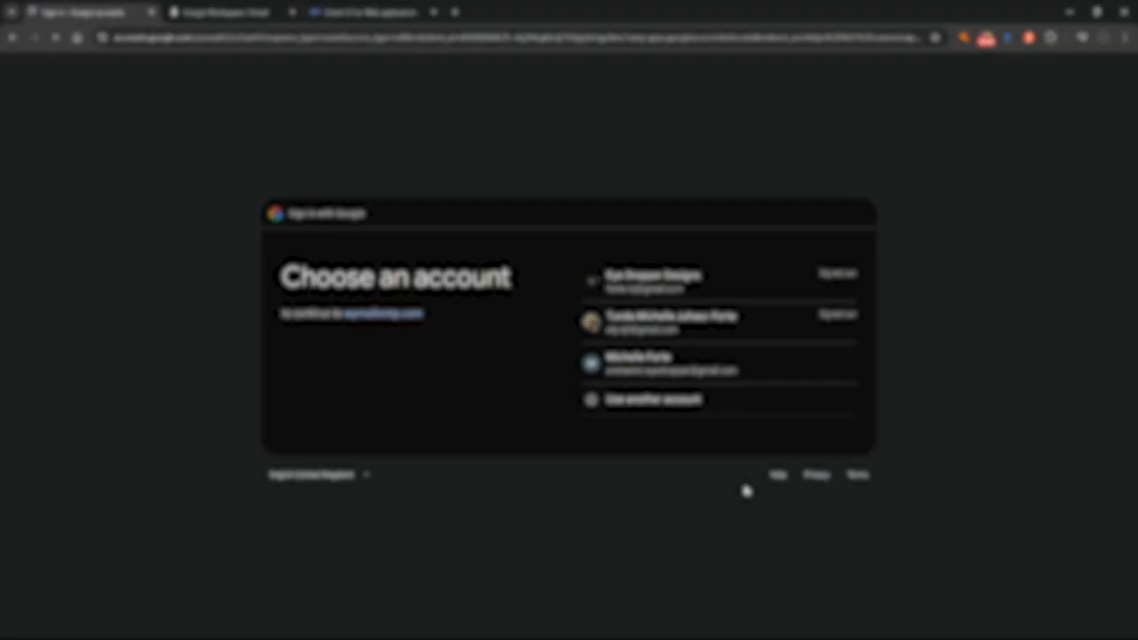
{"action": "left_click", "coordinate": [640, 367]}
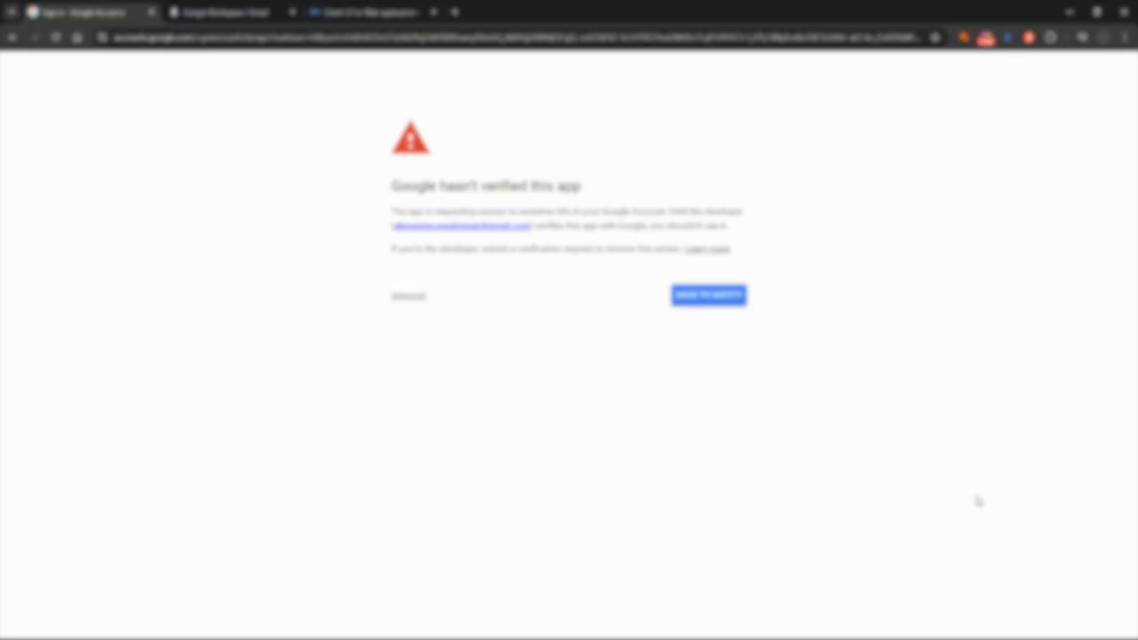
{"action": "left_click", "coordinate": [409, 298]}
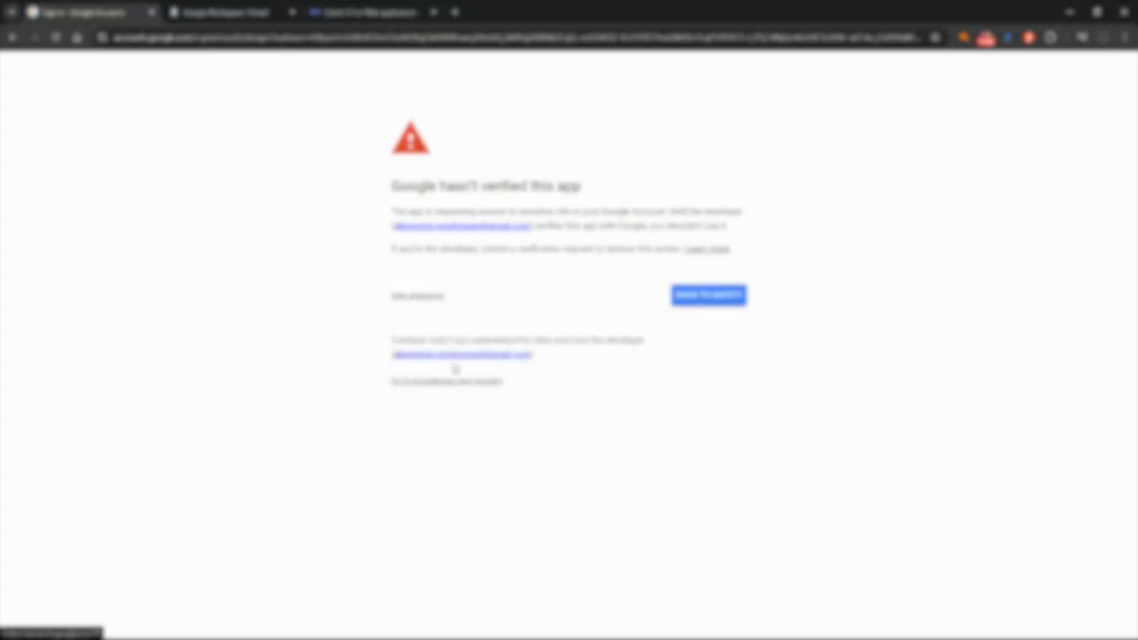
{"action": "left_click", "coordinate": [449, 381]}
{"action": "left_click", "coordinate": [771, 483]}
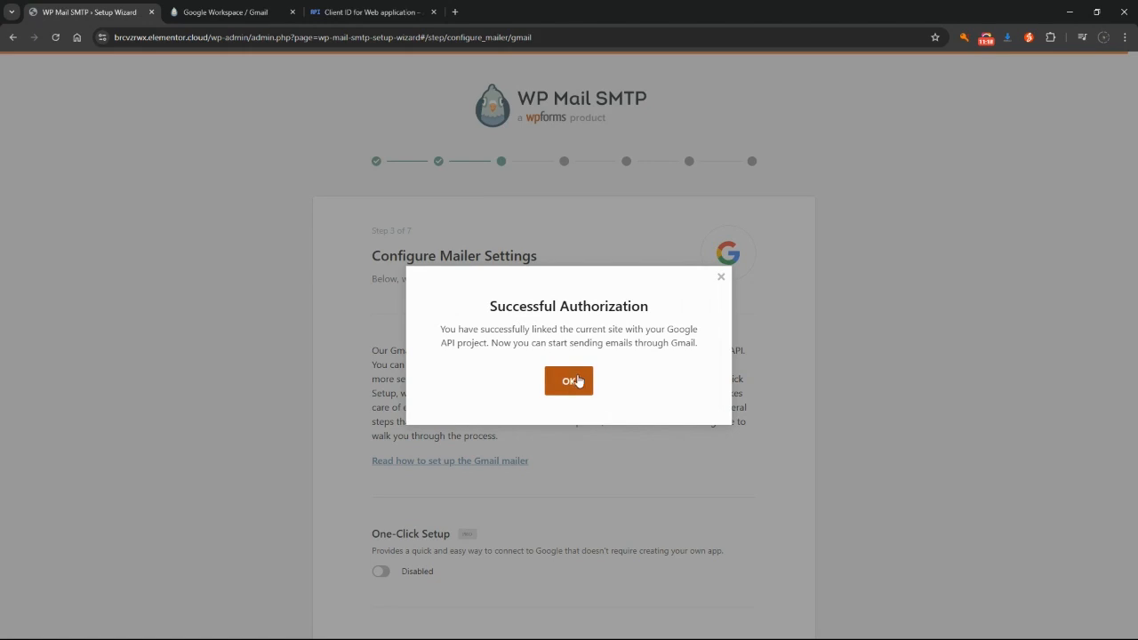
Dismiss the authorization message and save the Gmail mailer settings
{"action": "left_click", "coordinate": [569, 382]}
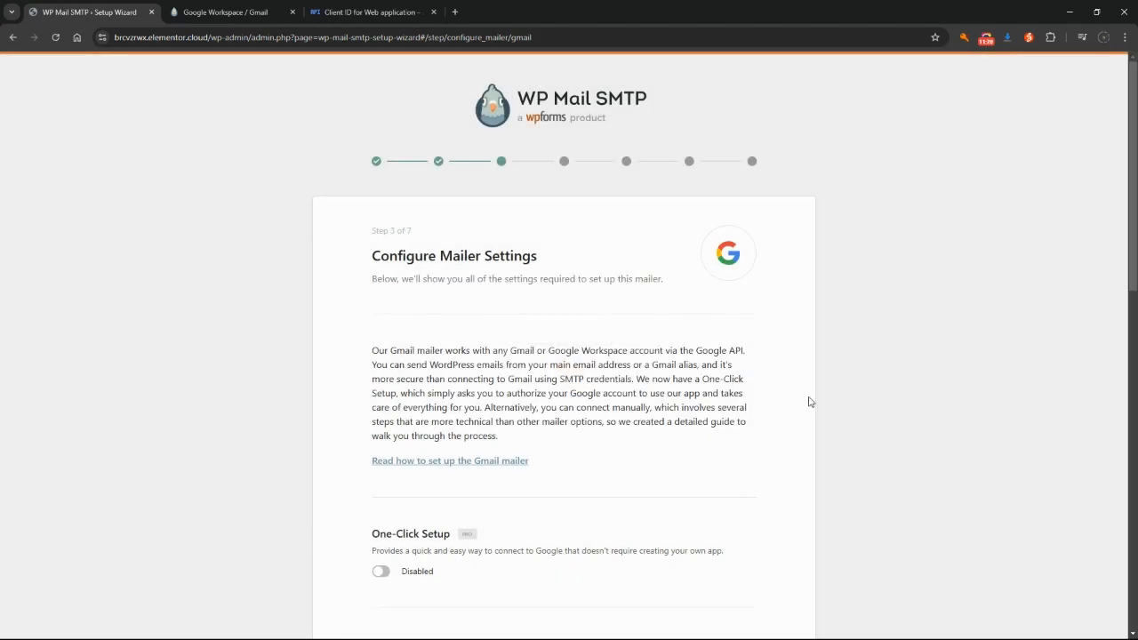
{"action": "scroll", "coordinate": [810, 402], "scroll_direction": "down", "scroll_amount": 7}
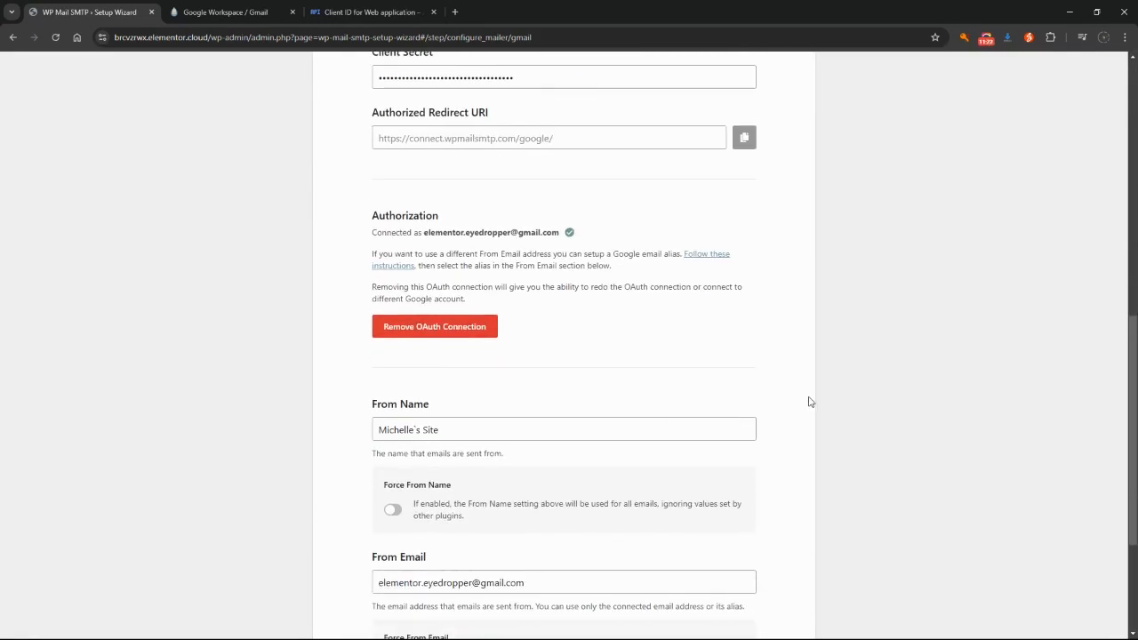
{"action": "scroll", "coordinate": [809, 401], "scroll_direction": "down", "scroll_amount": 3}
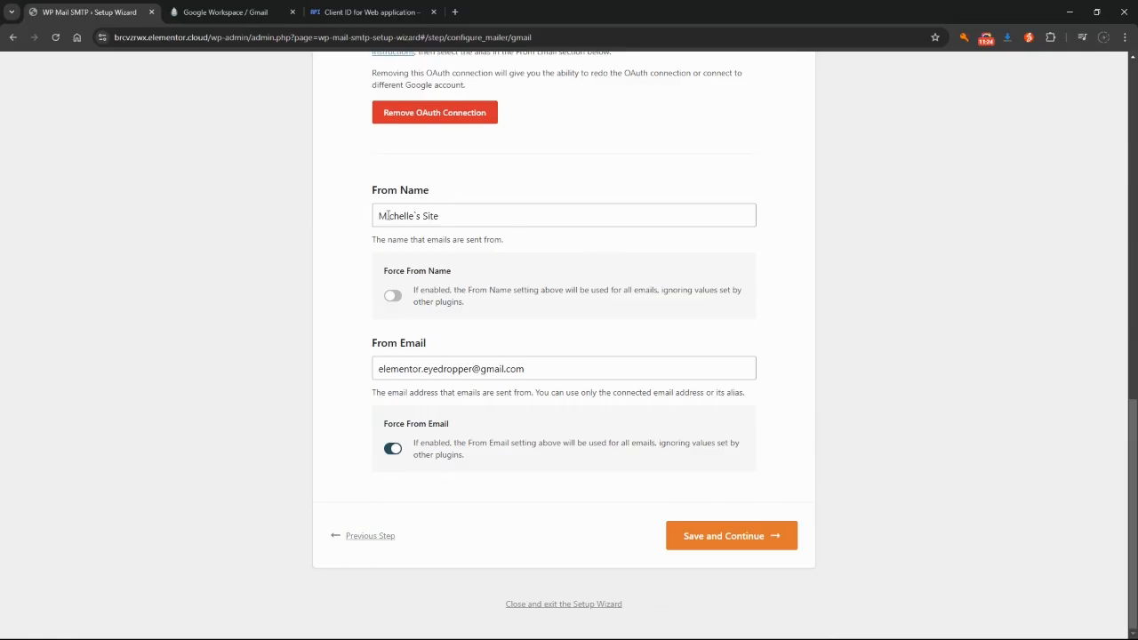
{"action": "left_click", "coordinate": [732, 539]}
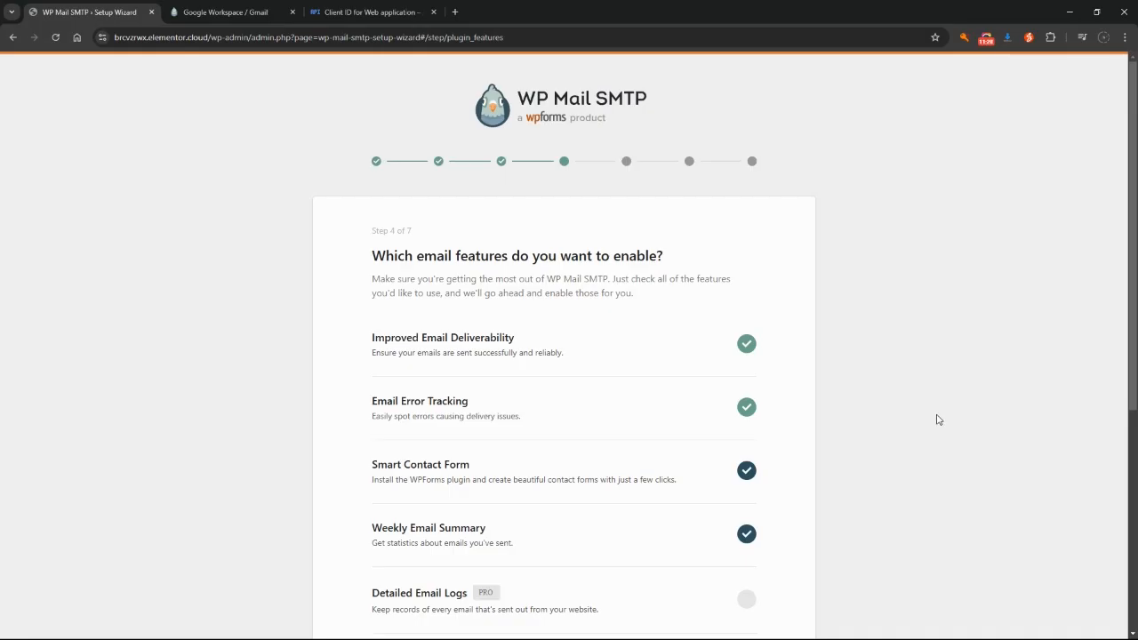
Save the email features, continue past recommendations, and skip the license key step
{"action": "scroll", "coordinate": [412, 313], "scroll_direction": "down", "scroll_amount": 4}
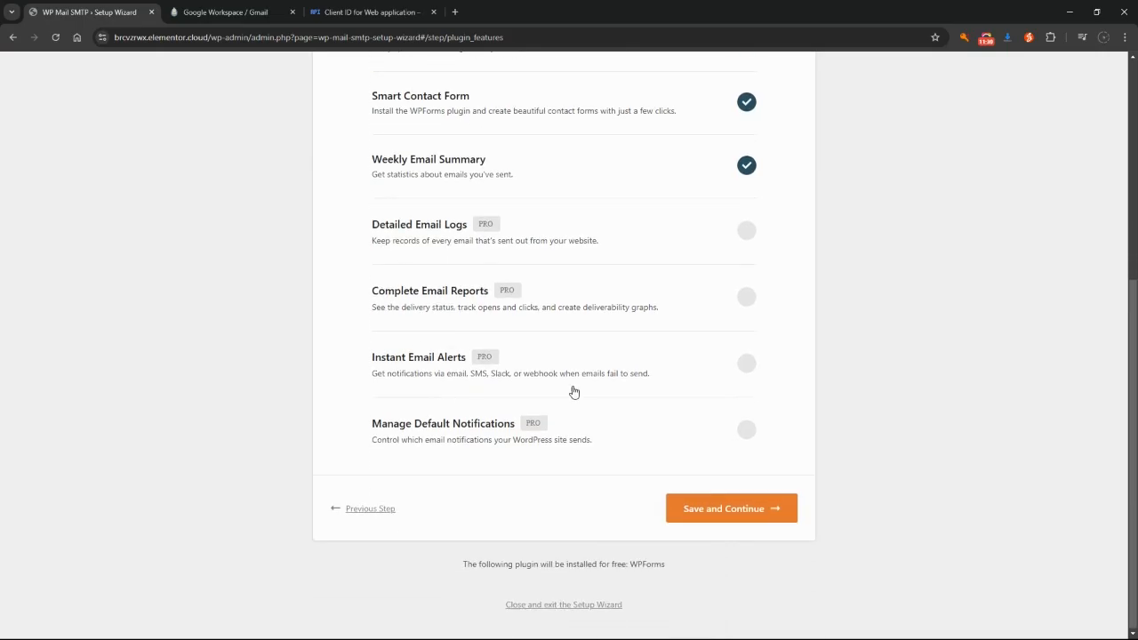
{"action": "left_click", "coordinate": [758, 516]}
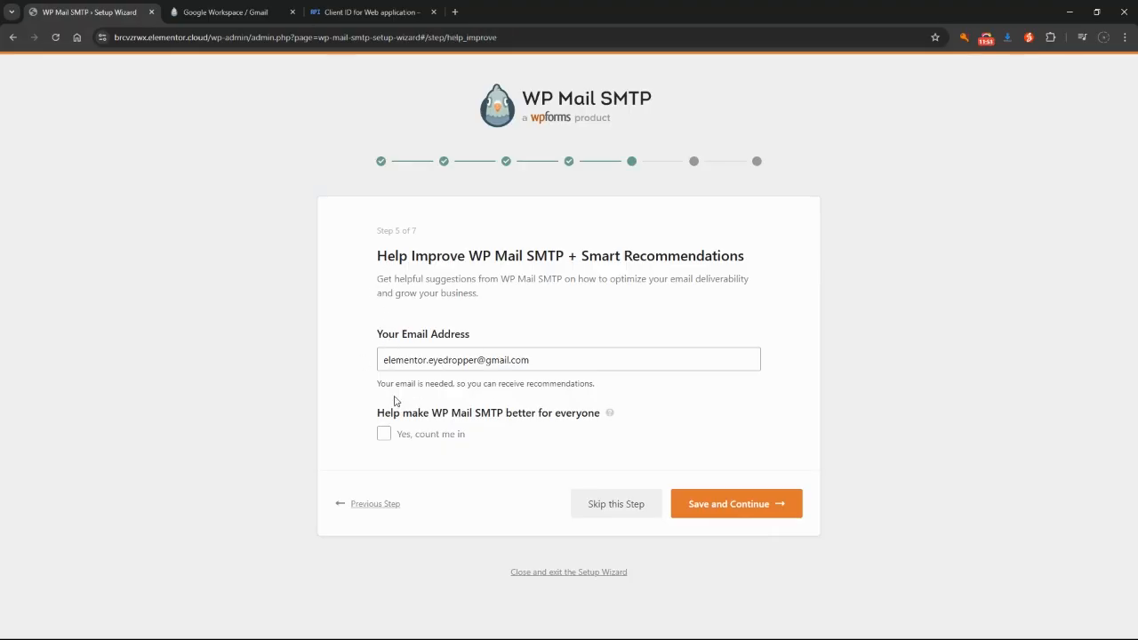
{"action": "left_click", "coordinate": [745, 508]}
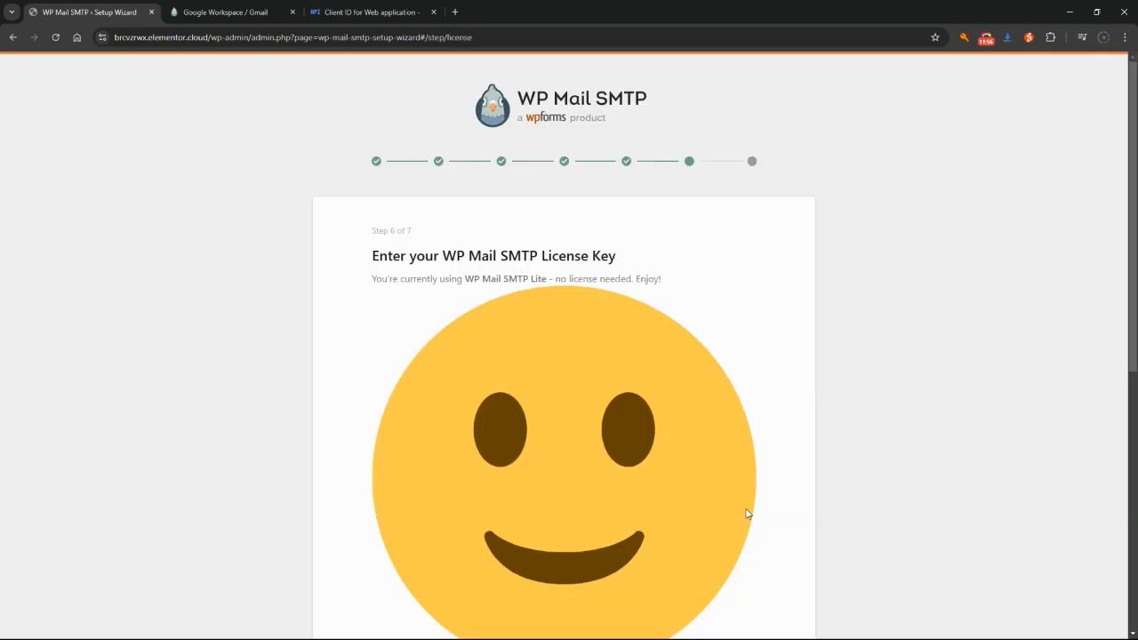
{"action": "scroll", "coordinate": [731, 490], "scroll_direction": "down", "scroll_amount": 5}
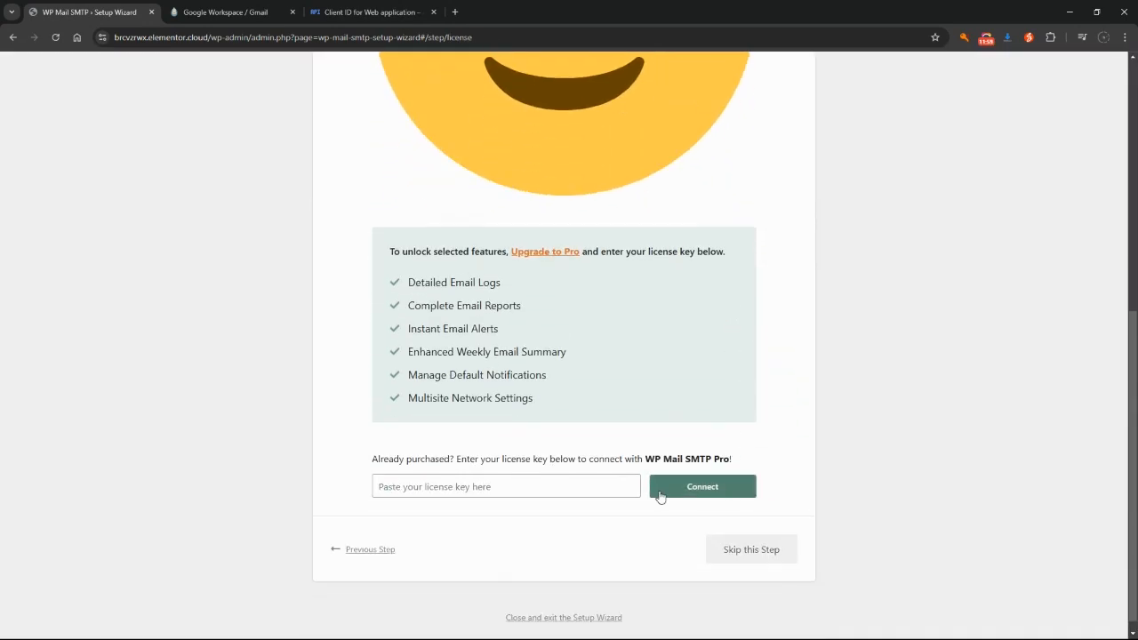
{"action": "left_click", "coordinate": [749, 538]}
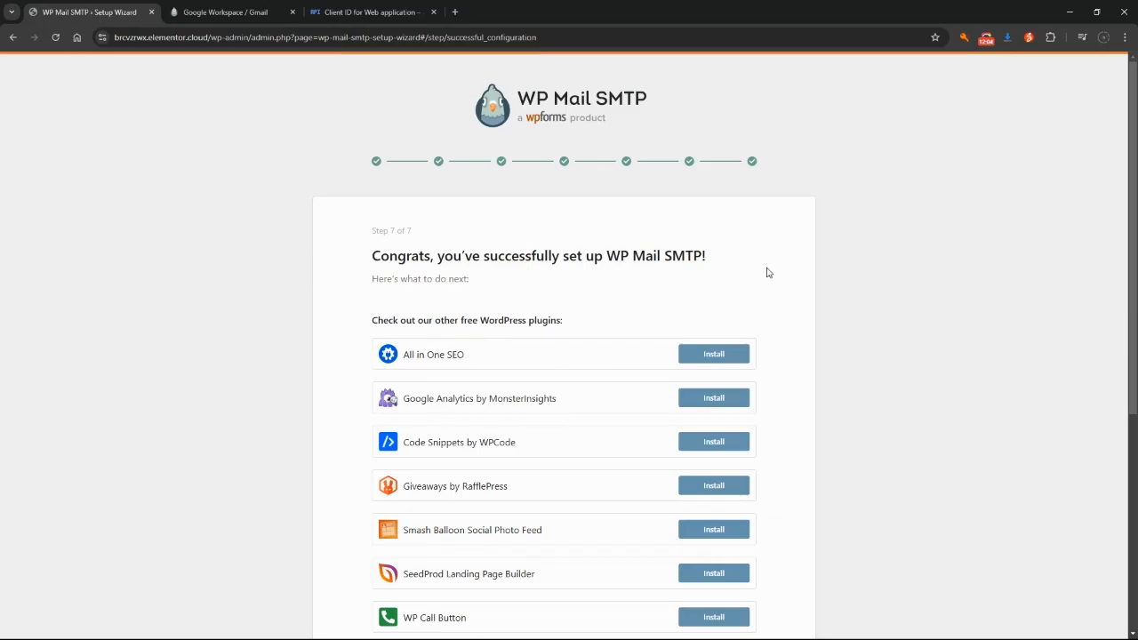
From the final wizard page, send a test HTML email from the Email Test tab
{"action": "scroll", "coordinate": [849, 335], "scroll_direction": "down", "scroll_amount": 4}
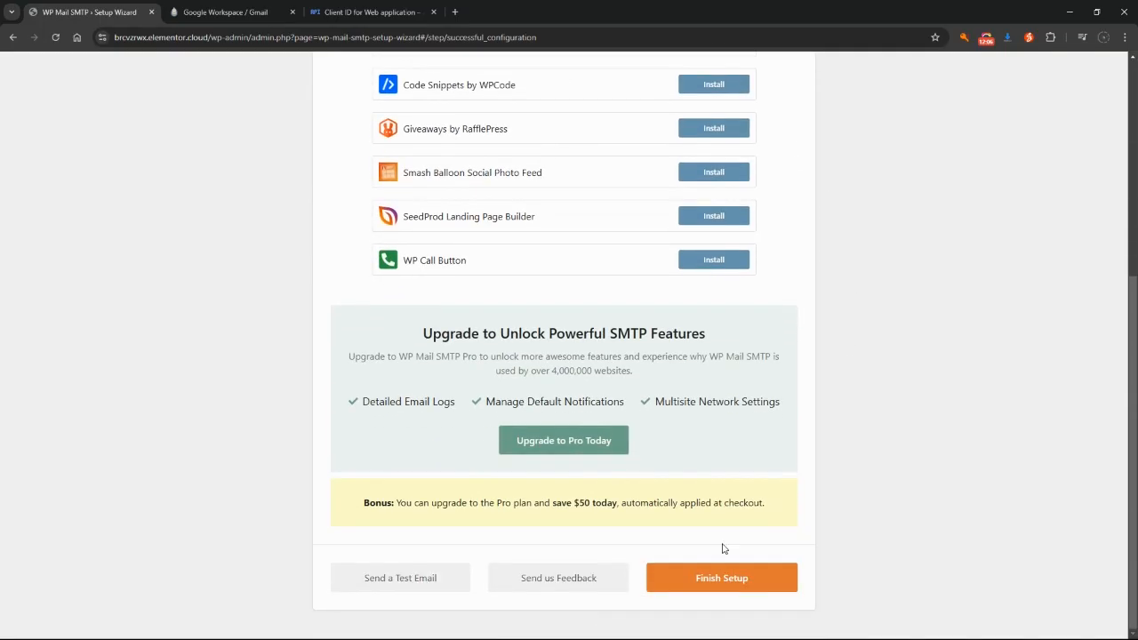
{"action": "left_click", "coordinate": [409, 589]}
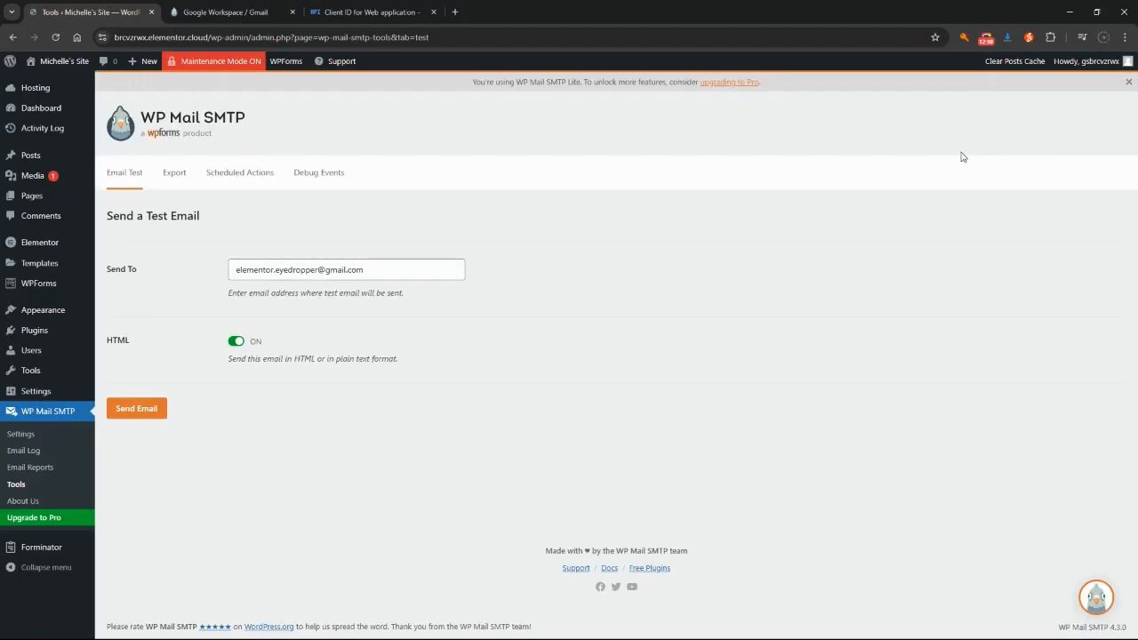
{"action": "left_click", "coordinate": [130, 409]}
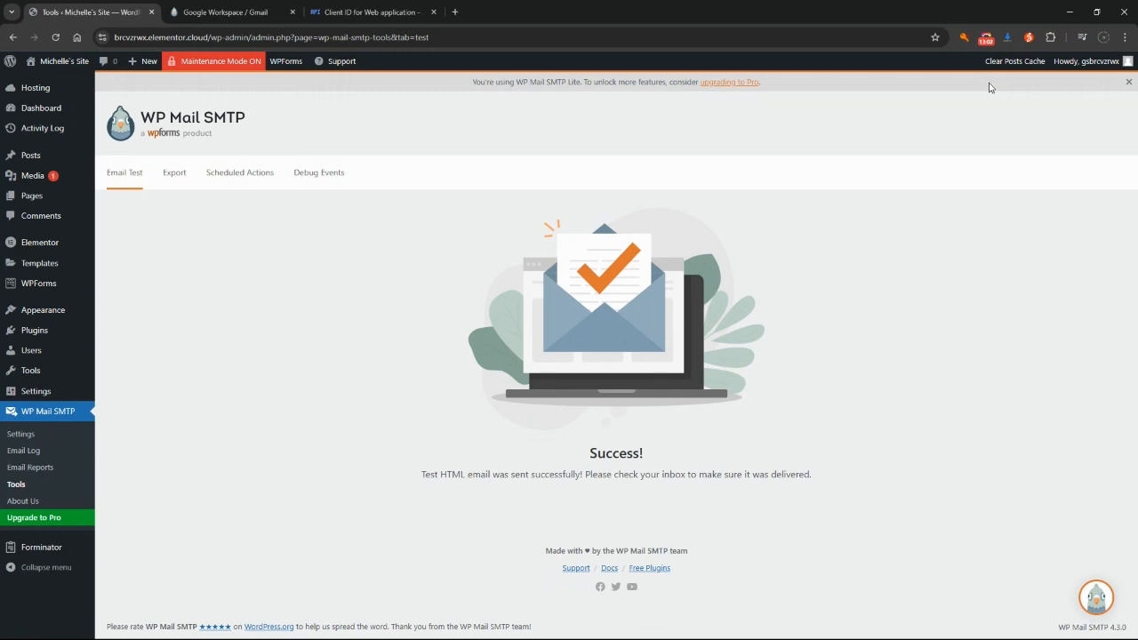
{"action": "left_click", "coordinate": [985, 37]}
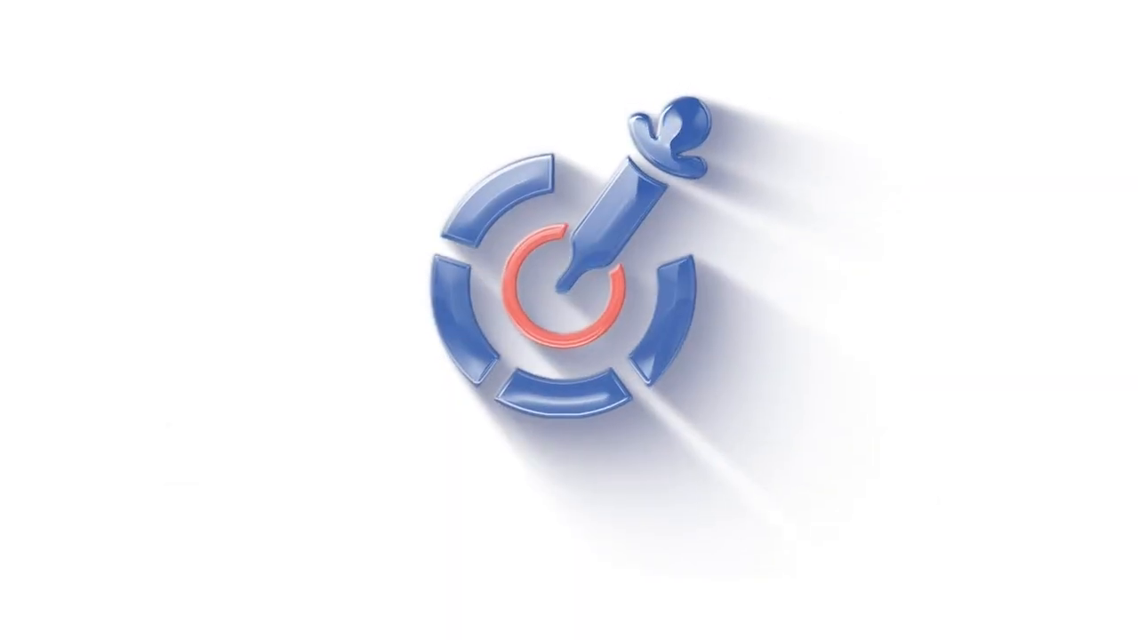